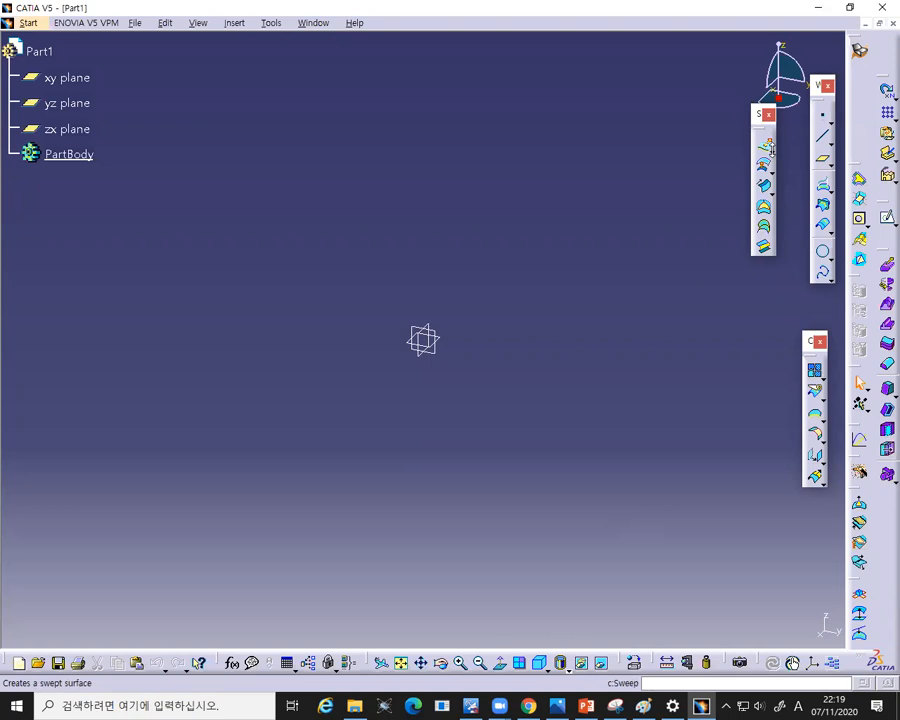
# - Start a Cylinder surface and create its center point at the origin with coordinates 0, 0, 0
pyautogui.click(770, 169)
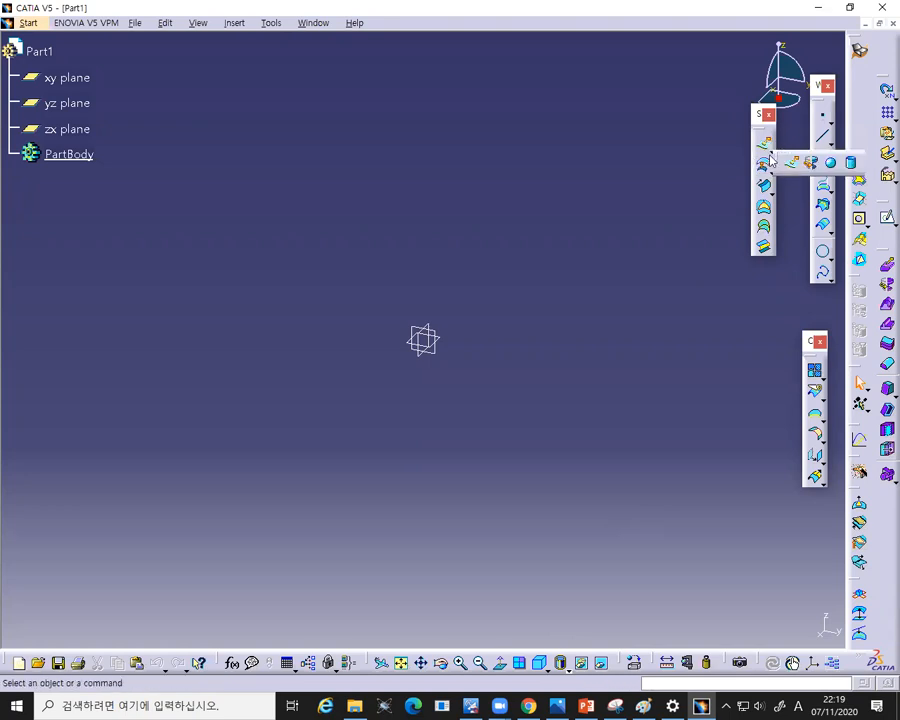
pyautogui.click(853, 164)
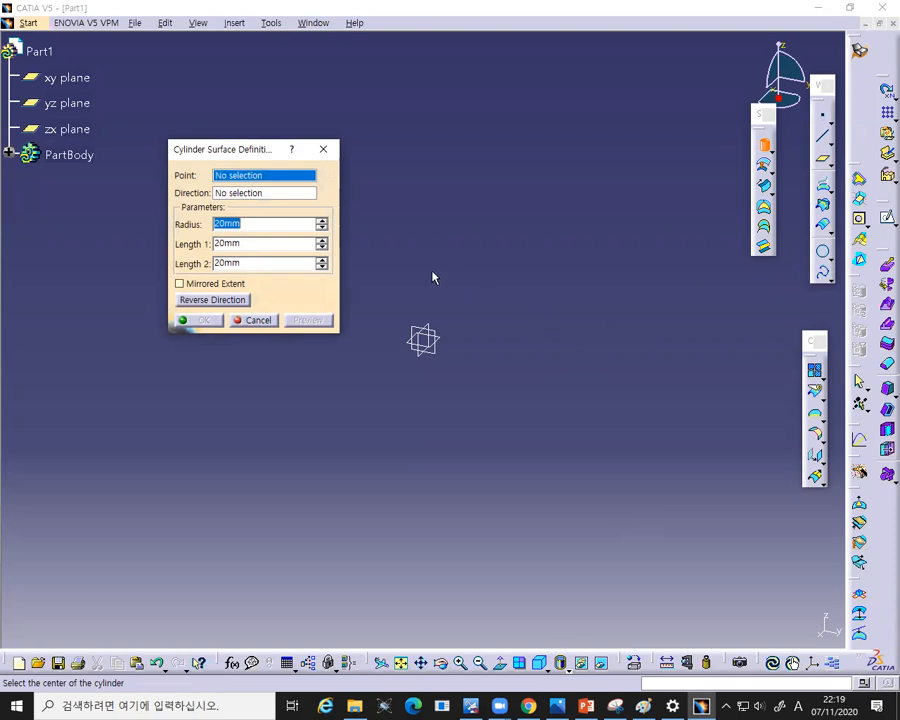
pyautogui.rightClick(227, 180)
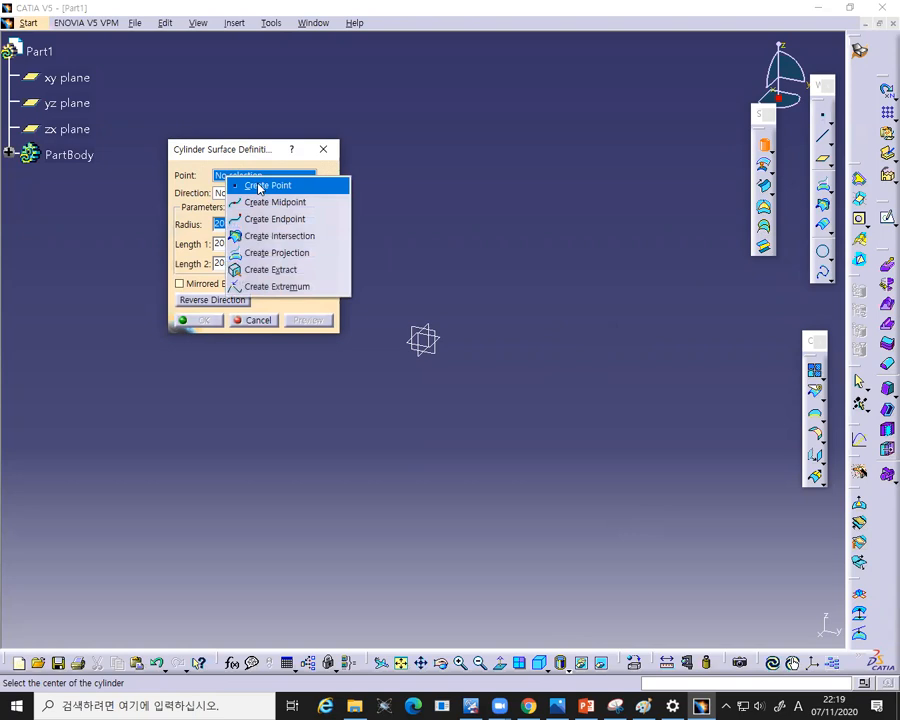
pyautogui.click(259, 186)
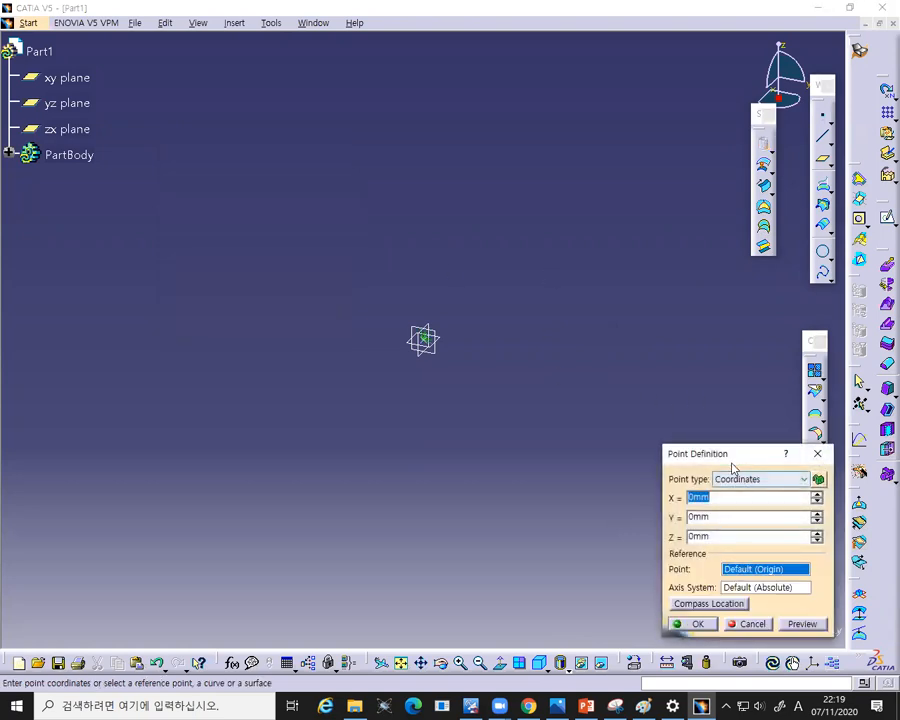
pyautogui.moveTo(720, 446); pyautogui.dragTo(652, 298)
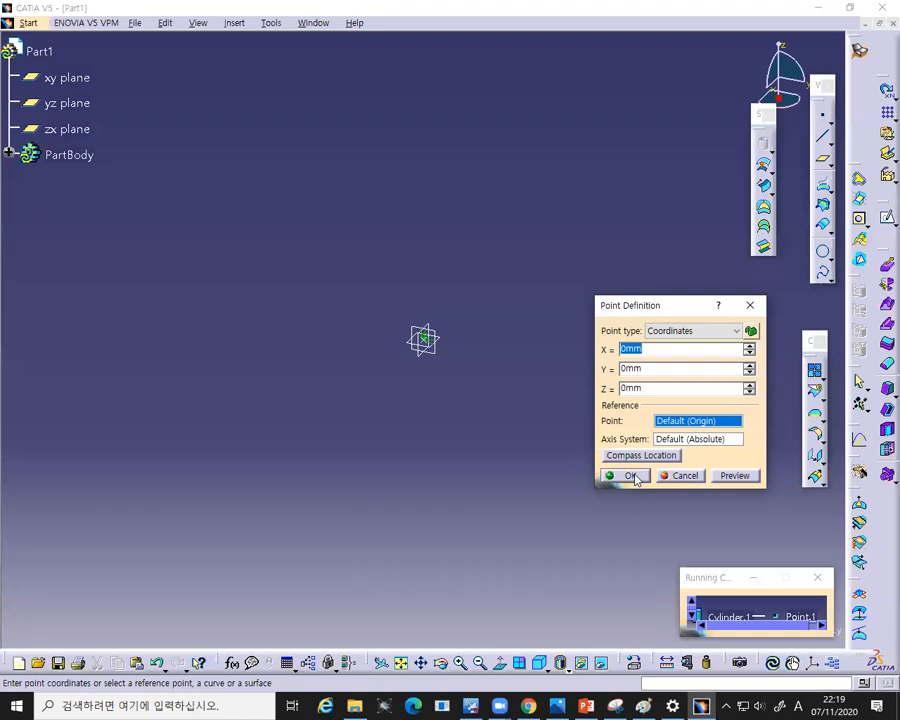
pyautogui.click(630, 476)
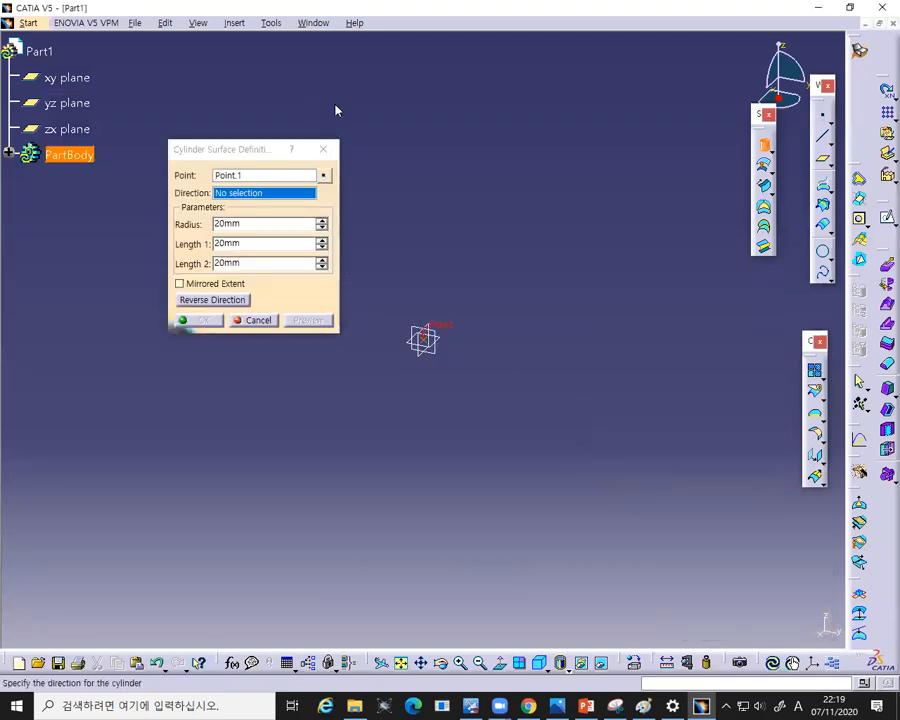
# - Set the cylinder's direction to the X component
pyautogui.moveTo(476, 291)
pyautogui.mouseDown()
pyautogui.moveTo(298, 435)
pyautogui.moveTo(310, 440)
pyautogui.mouseUp()
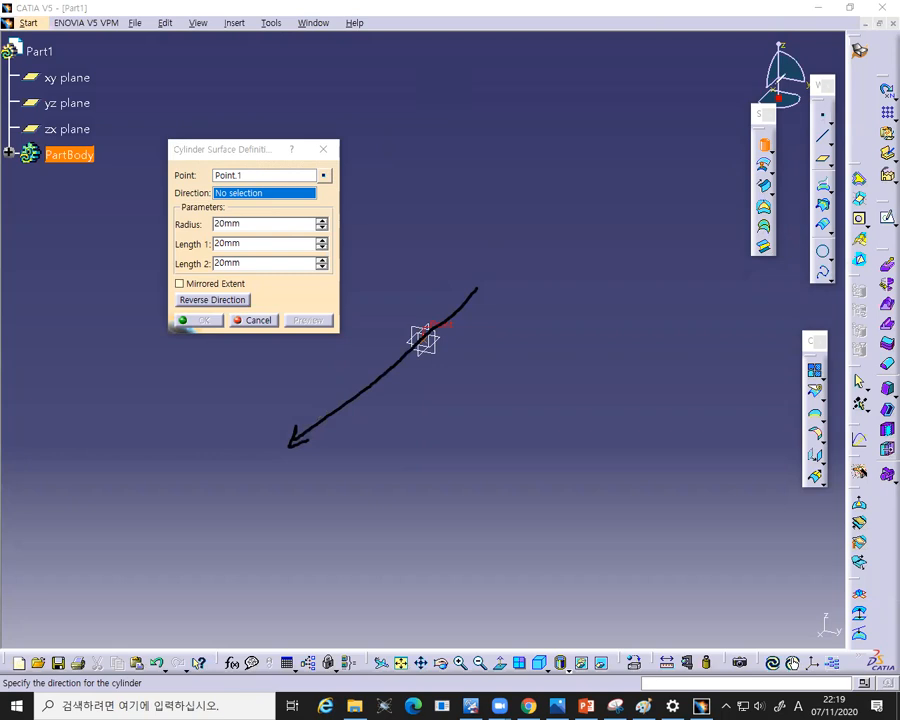
pyautogui.moveTo(778, 93); pyautogui.dragTo(728, 150)
pyautogui.press('Escape')
pyautogui.rightClick(229, 198)
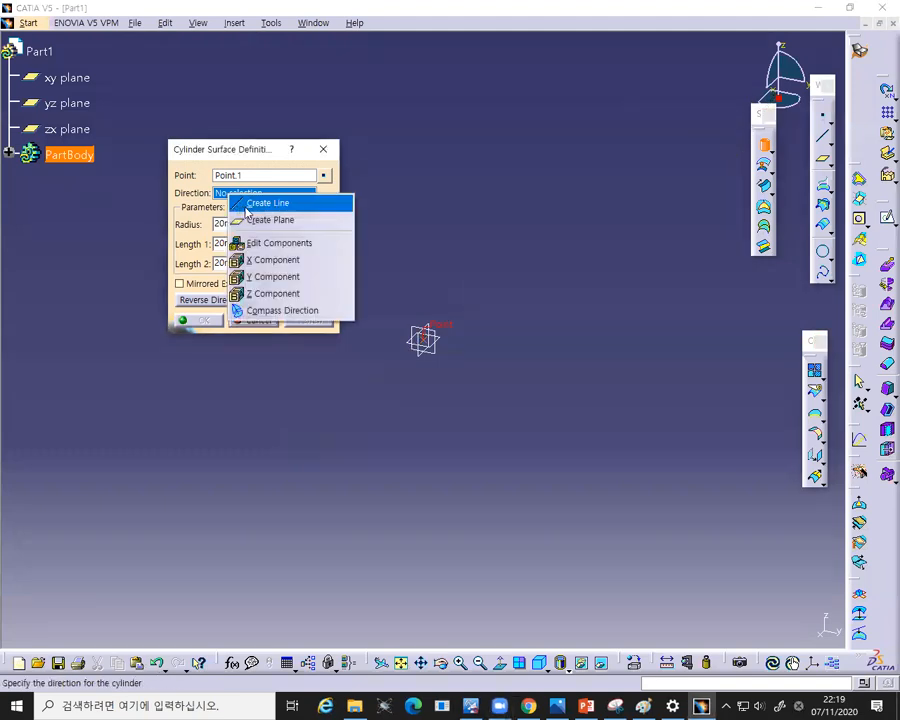
pyautogui.click(272, 261)
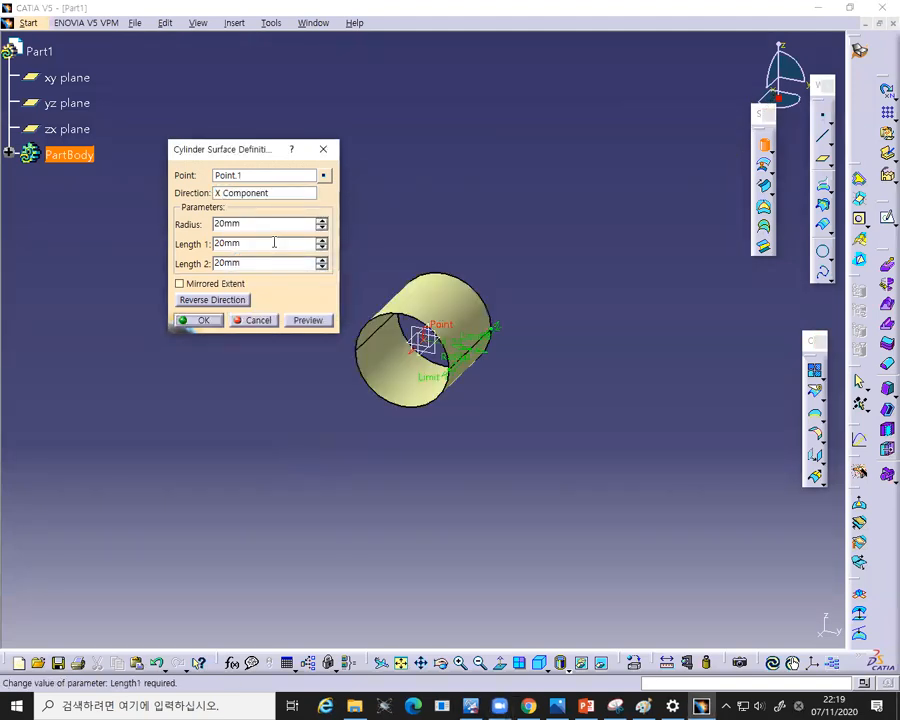
# - Set the cylinder radius to 50 mm and enable Mirrored Extent
pyautogui.moveTo(263, 227); pyautogui.dragTo(190, 229)
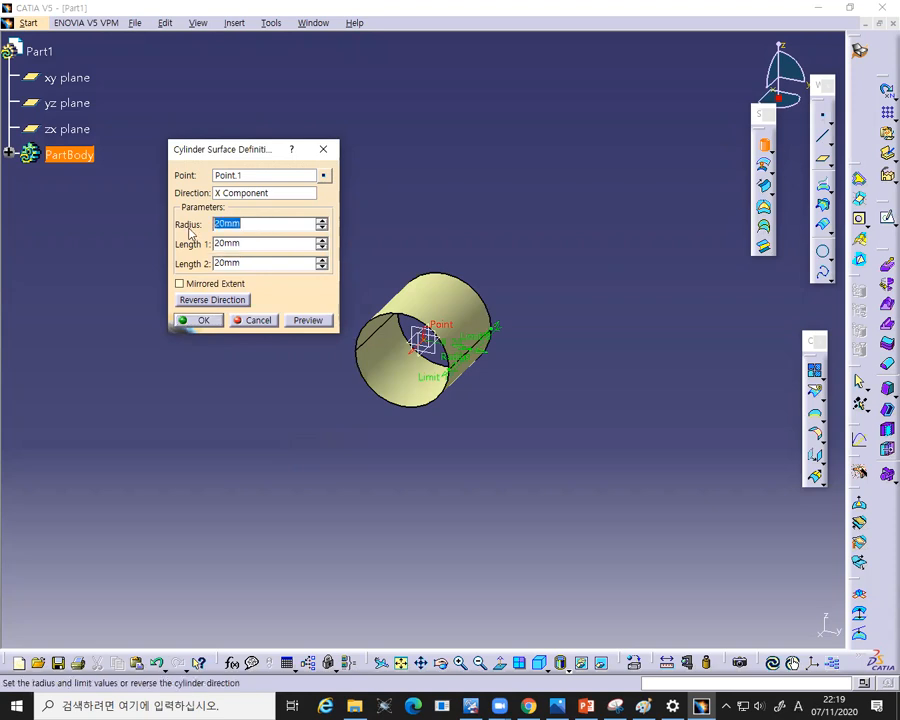
pyautogui.write('50')
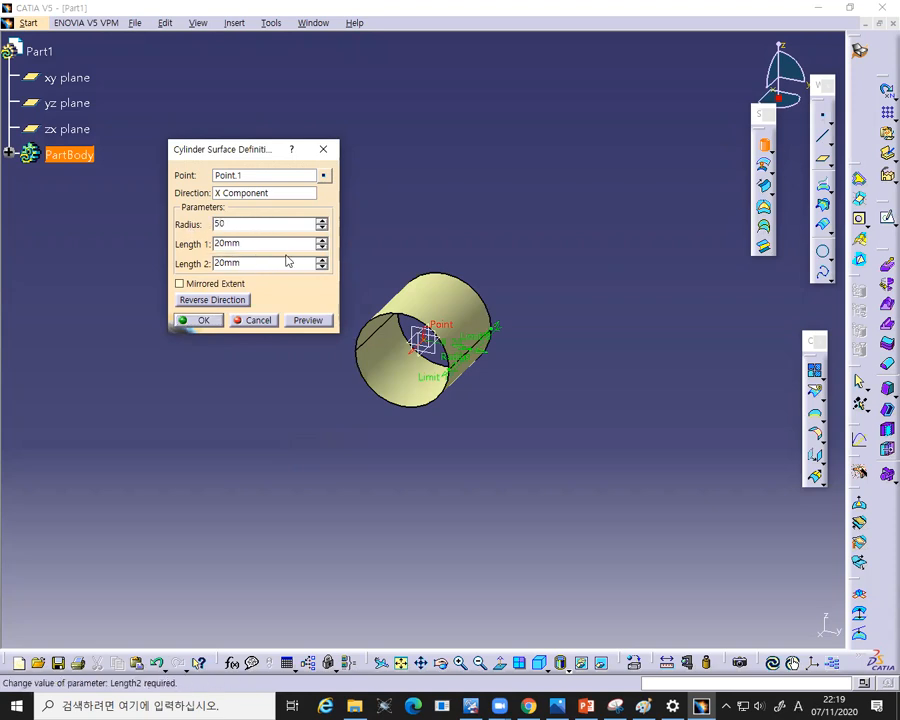
pyautogui.click(274, 248)
pyautogui.moveTo(273, 245); pyautogui.dragTo(214, 247)
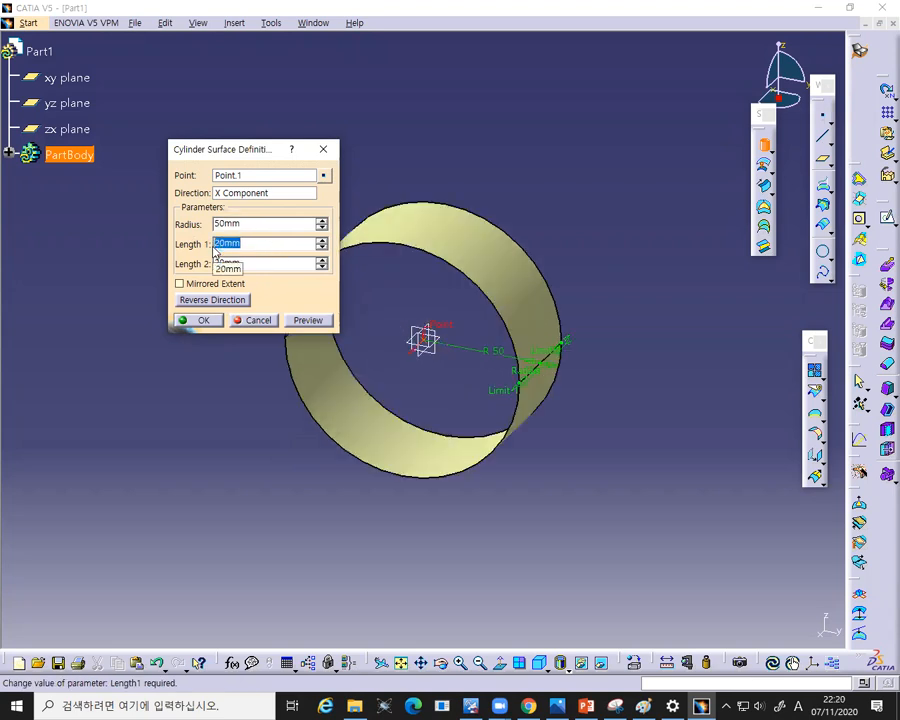
pyautogui.click(180, 284)
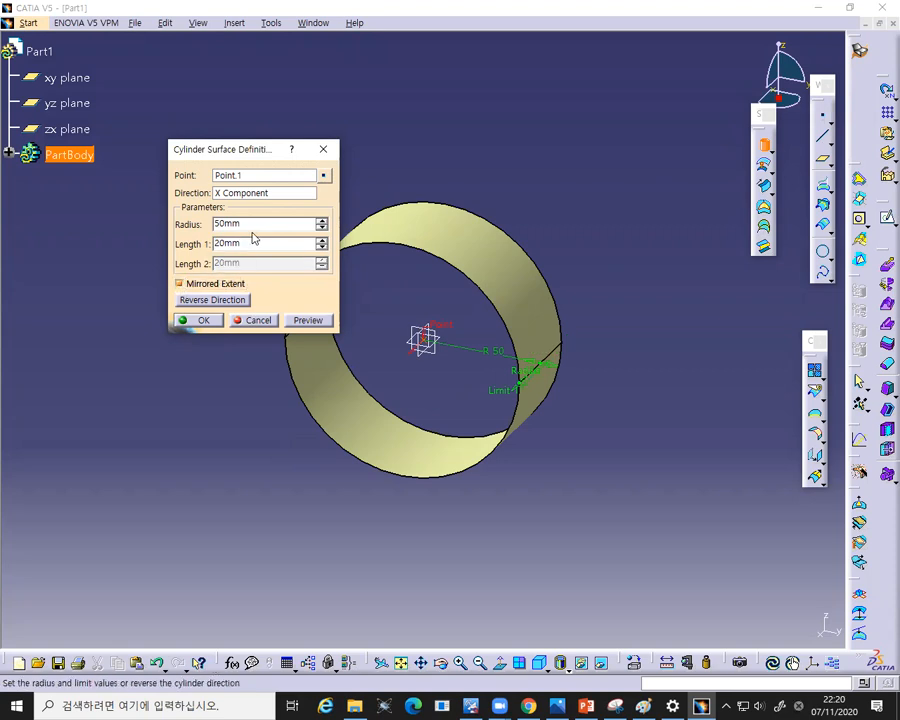
# - Change the cylinder radius to 100 mm and preview the result
pyautogui.moveTo(240, 224); pyautogui.dragTo(210, 228)
pyautogui.write('1')
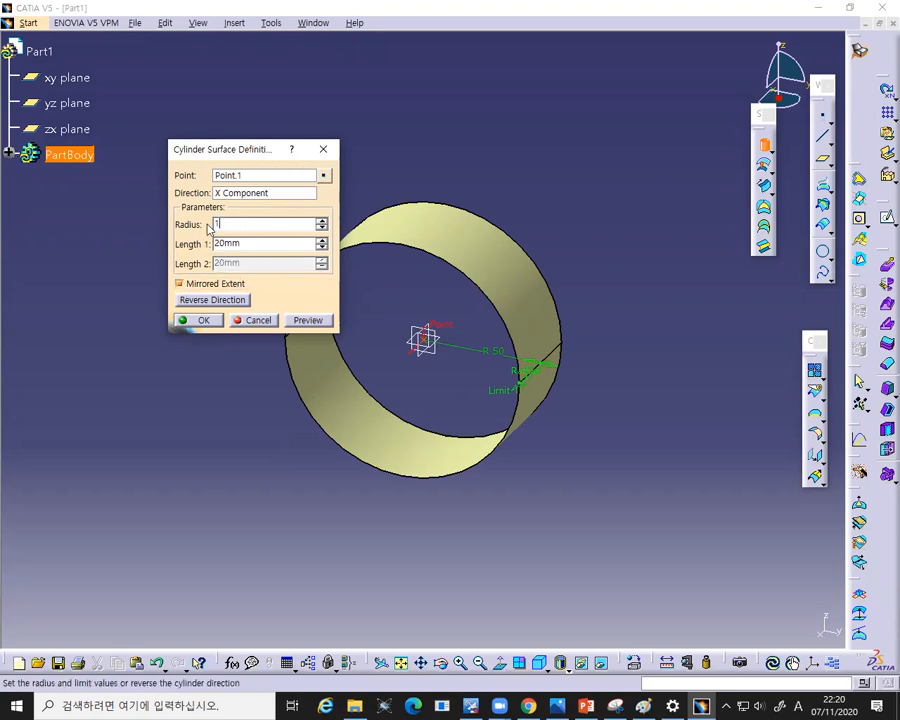
pyautogui.write('00')
pyautogui.click(306, 321)
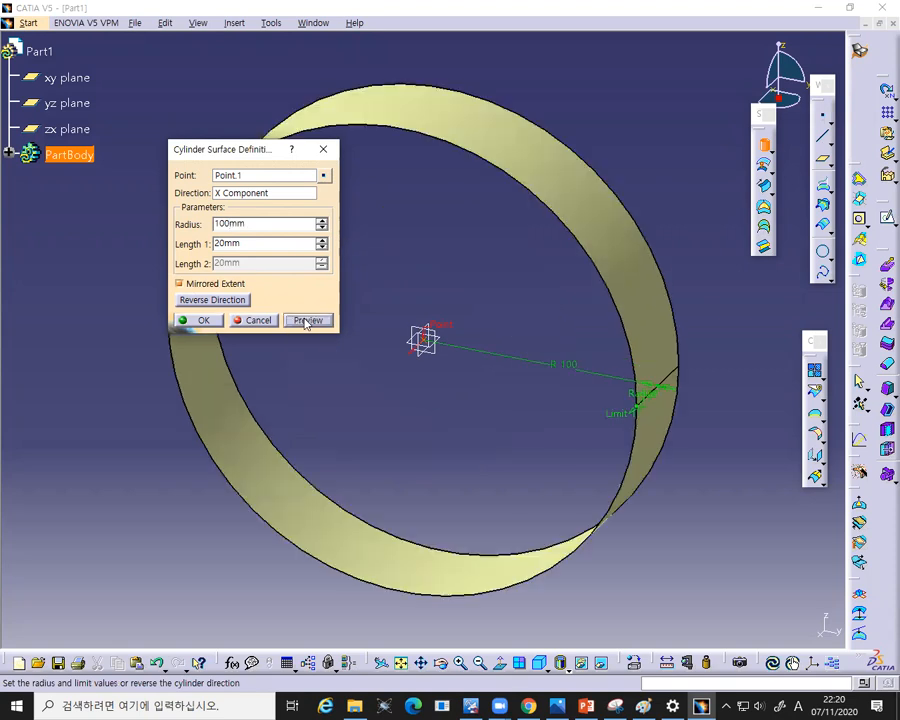
# - Set the radius back to 50 mm and Length 1 to 100 mm, then confirm the cylinder
pyautogui.moveTo(252, 224); pyautogui.dragTo(186, 231)
pyautogui.write('50')
pyautogui.click(251, 243)
pyautogui.moveTo(251, 243); pyautogui.dragTo(222, 247)
pyautogui.doubleClick(215, 244)
pyautogui.write('100')
pyautogui.click(303, 319)
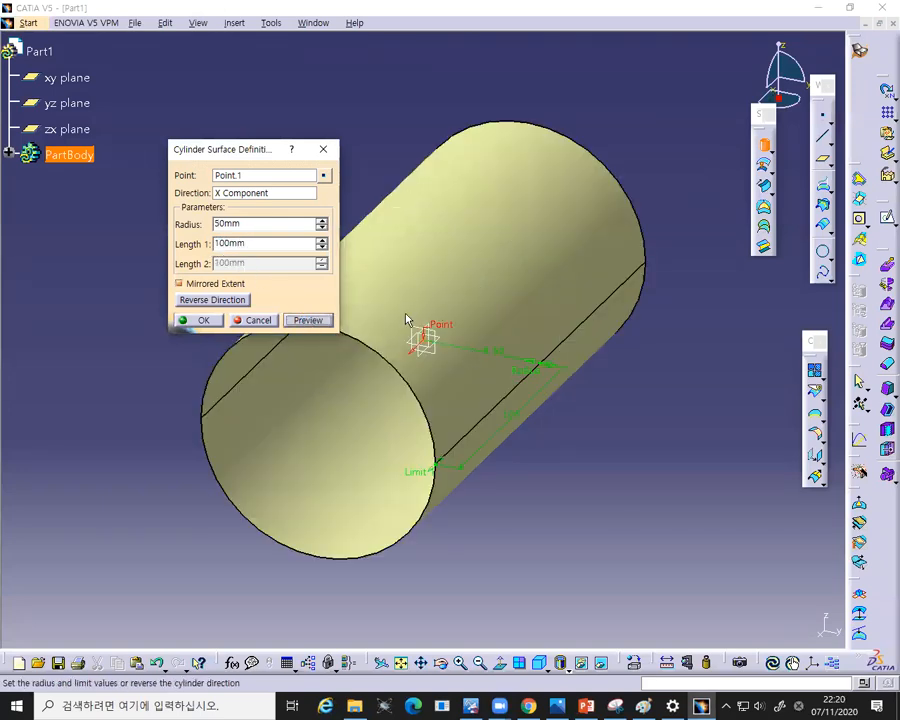
pyautogui.click(206, 320)
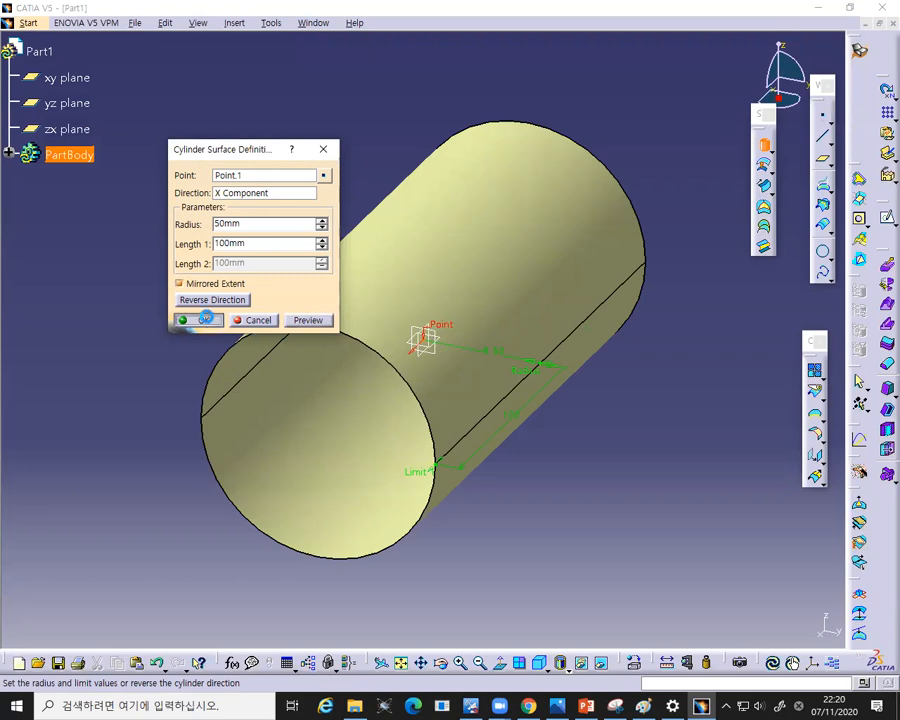
pyautogui.click(436, 338)
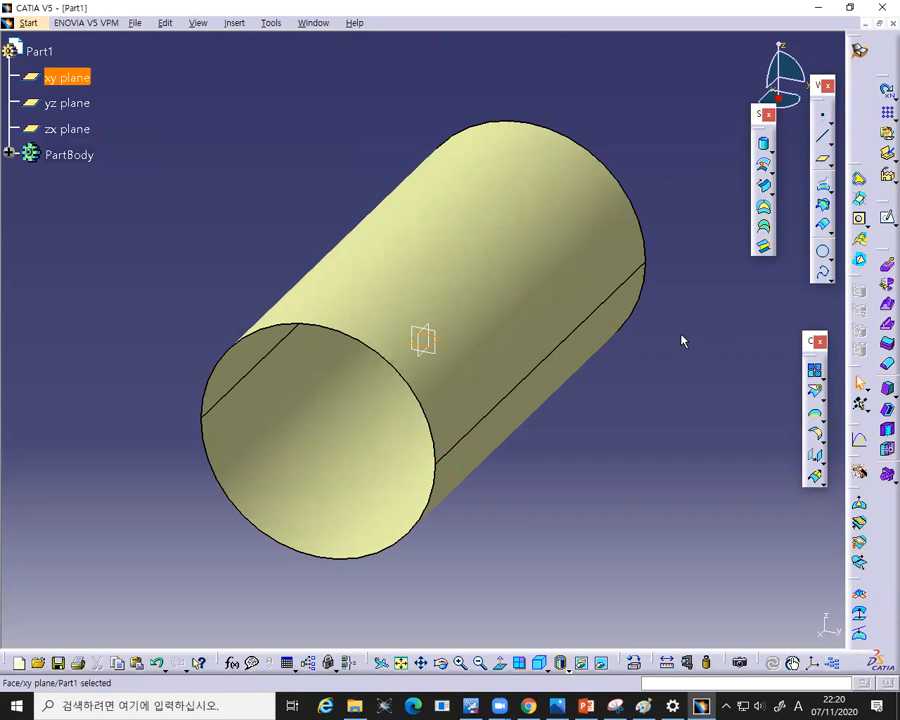
pyautogui.moveTo(693, 295)
pyautogui.mouseDown(button='middle')
pyautogui.moveTo(690, 286)
pyautogui.moveTo(686, 306)
pyautogui.mouseUp(button='middle')
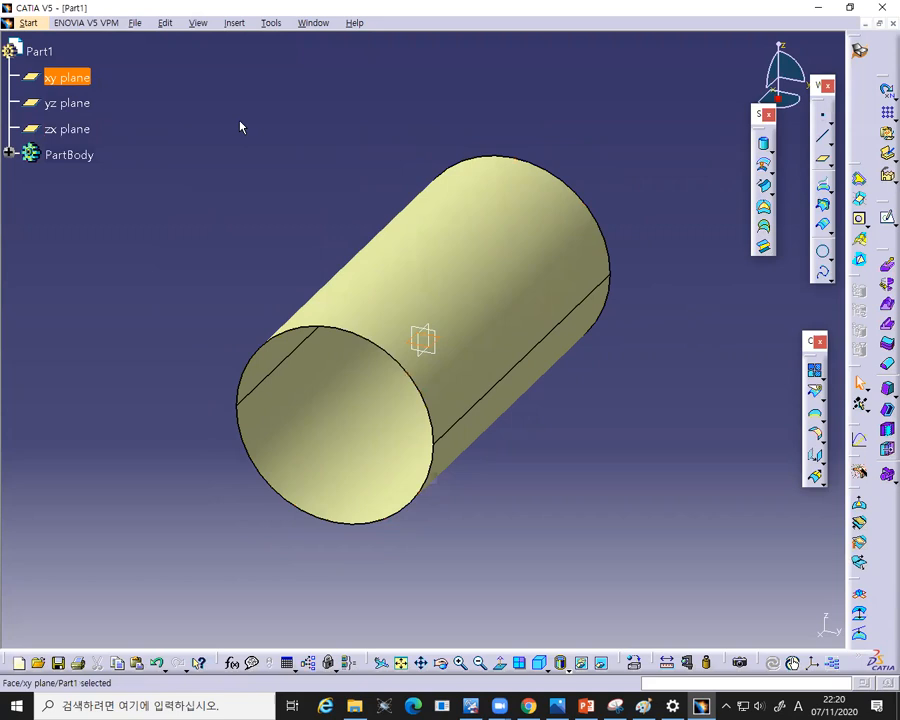
pyautogui.scroll(1, 690, 197)
pyautogui.moveTo(690, 193); pyautogui.dragTo(676, 226, button='middle')
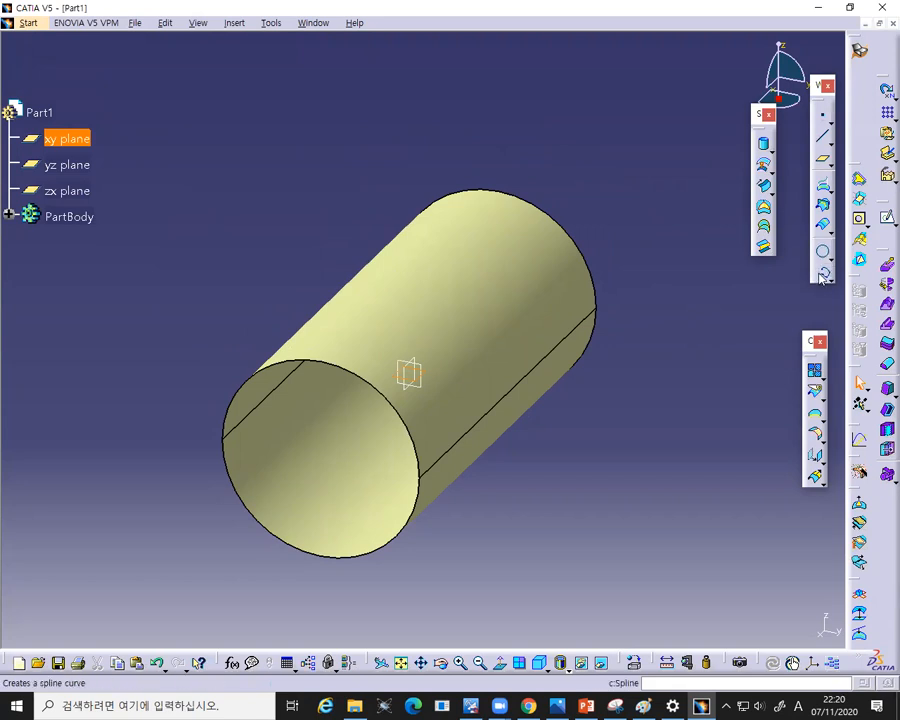
pyautogui.click(885, 217)
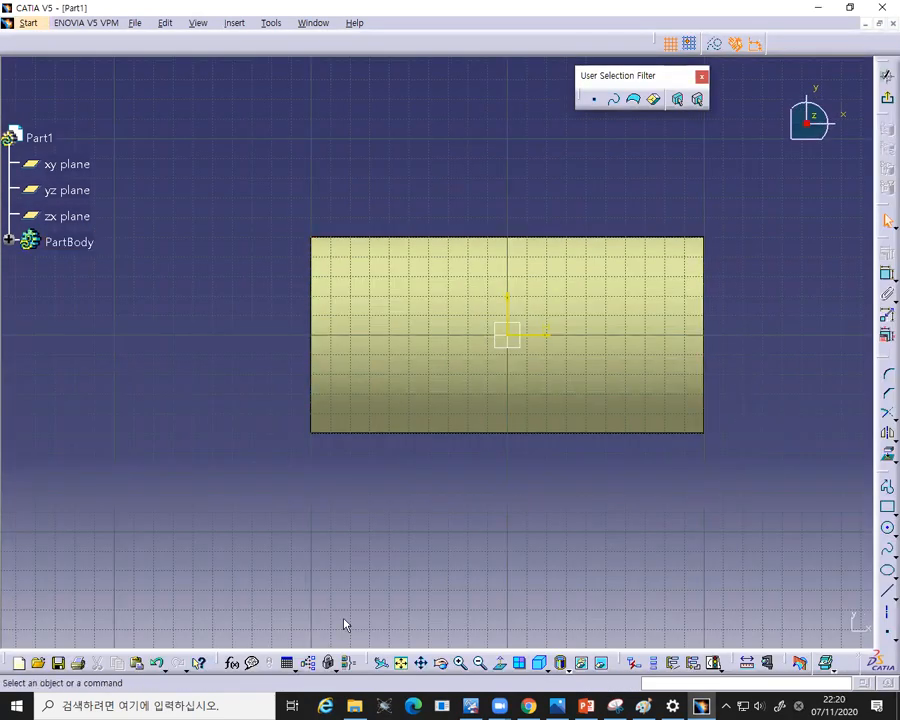
pyautogui.click(886, 100)
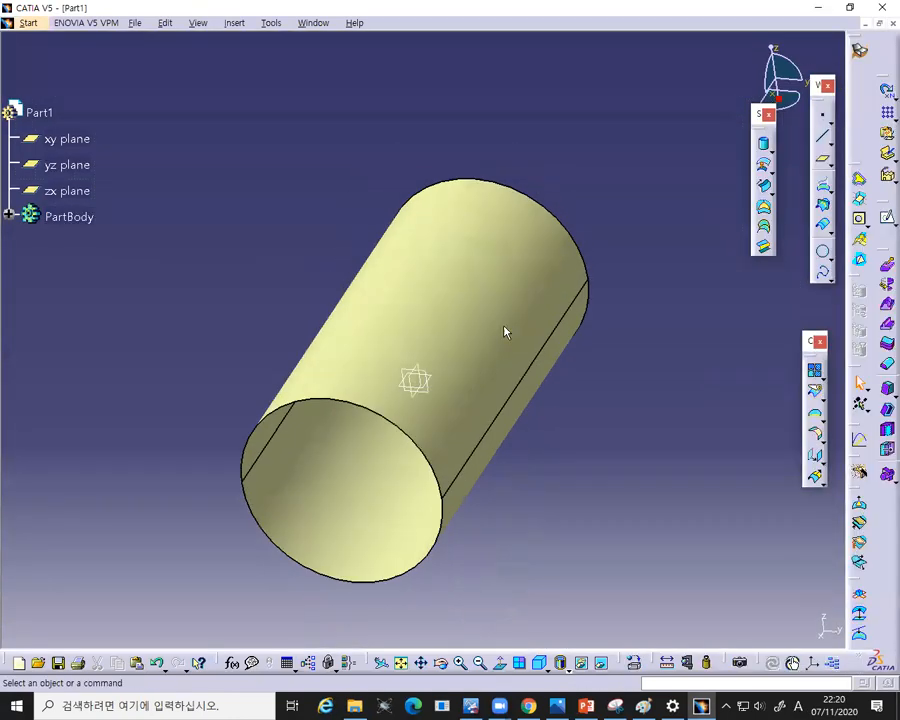
# - Create a plane offset 80 mm from the xy plane
pyautogui.click(432, 372)
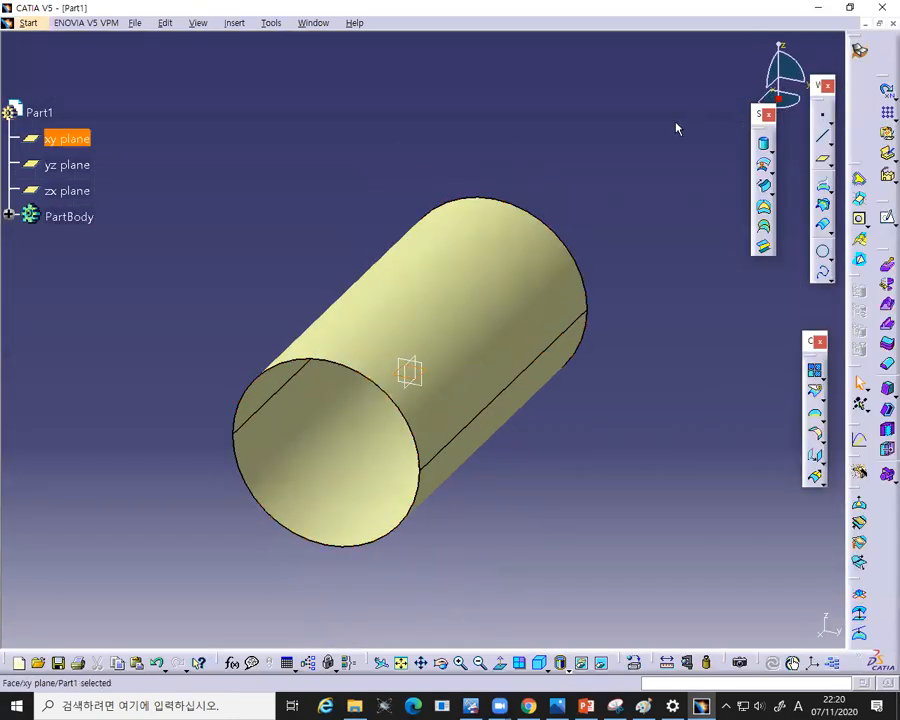
pyautogui.click(822, 158)
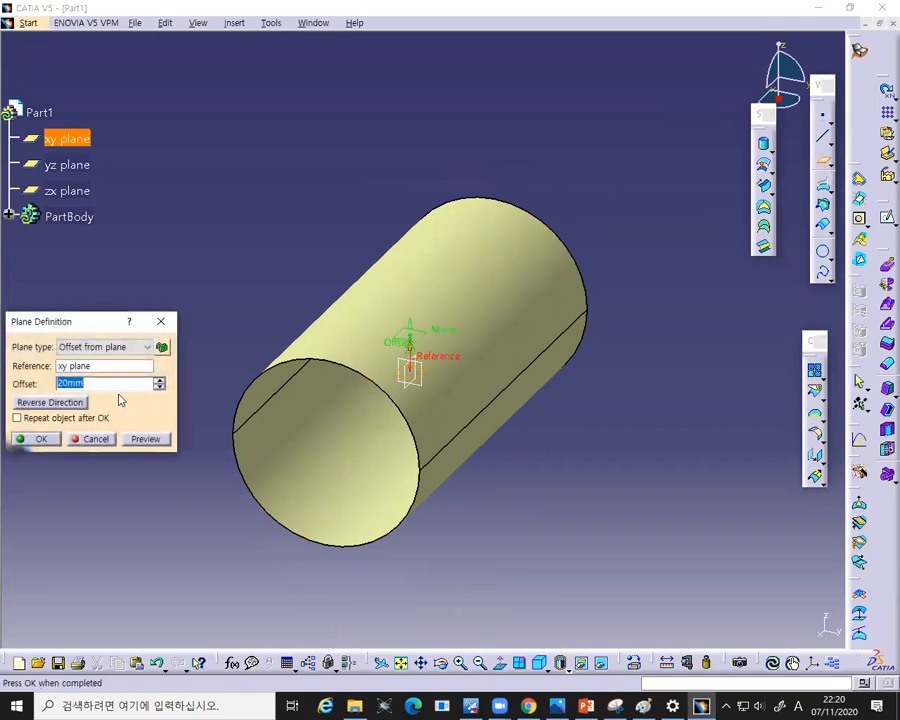
pyautogui.write('60')
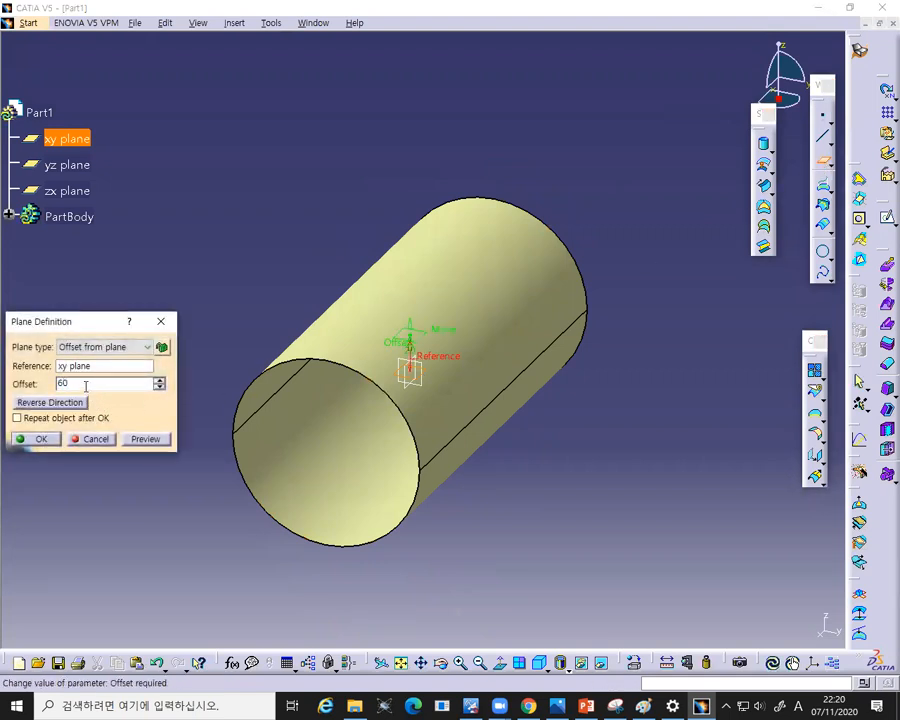
pyautogui.moveTo(90, 383); pyautogui.dragTo(46, 387)
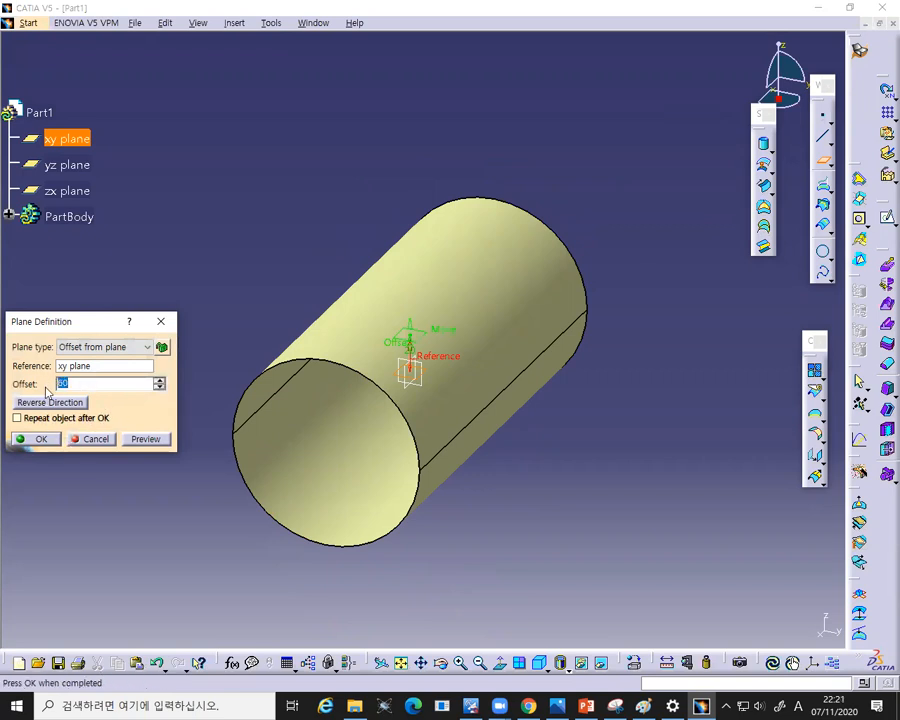
pyautogui.click(141, 440)
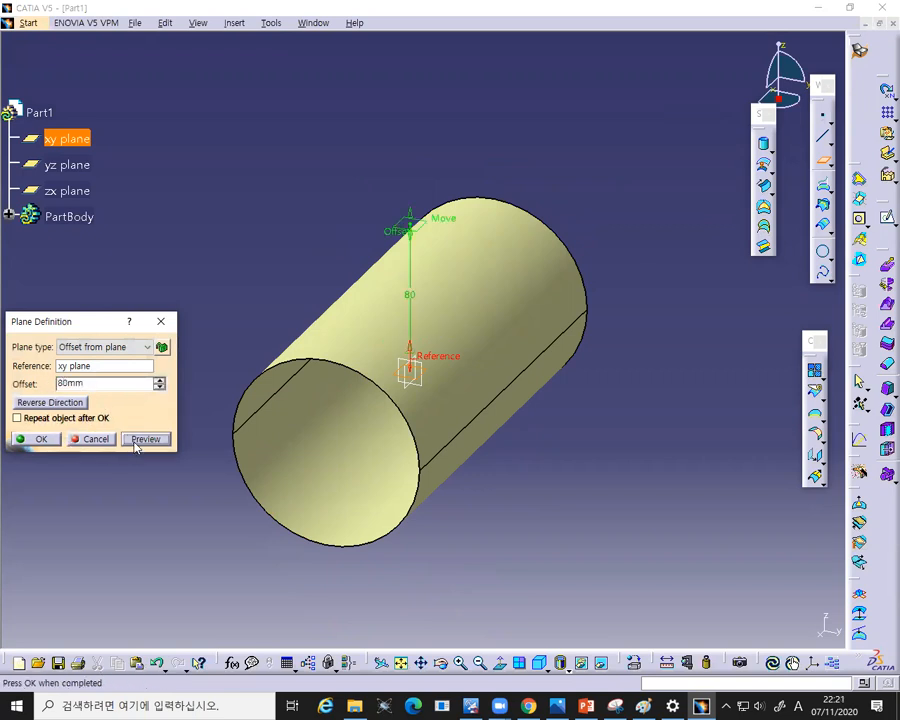
pyautogui.click(42, 440)
# - Open a new sketch on the 80 mm offset plane
pyautogui.click(412, 228)
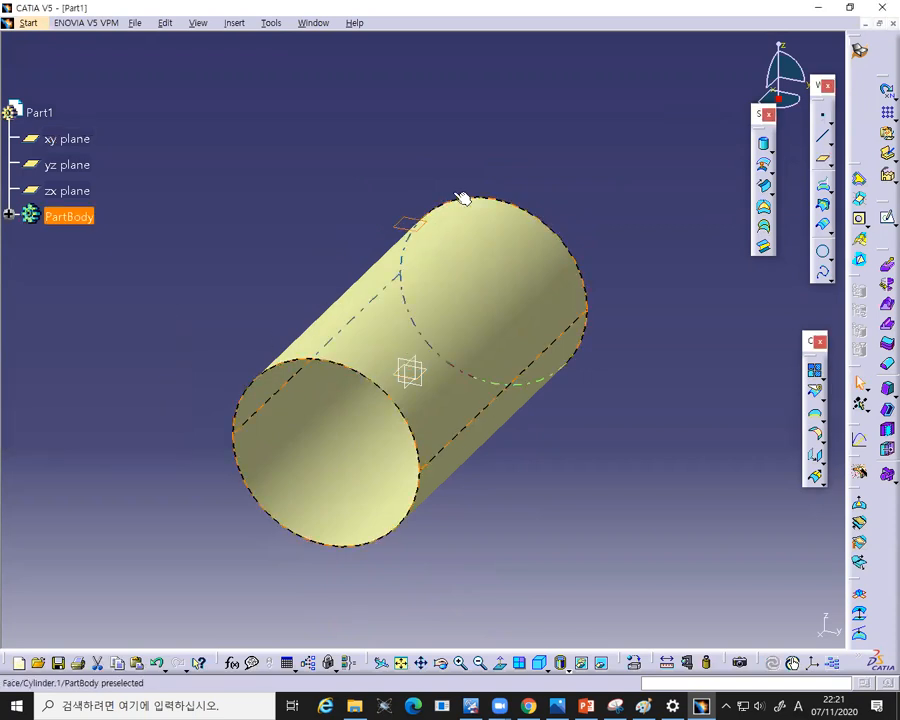
pyautogui.click(884, 222)
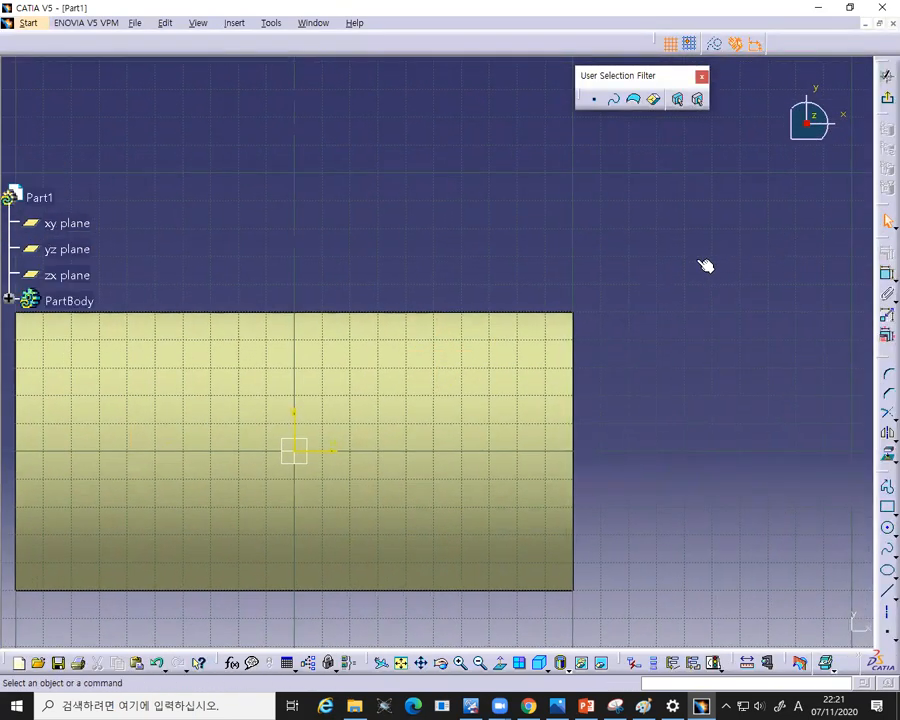
pyautogui.keyDown('ctrl'); pyautogui.moveTo(630, 257); pyautogui.dragTo(638, 303, button='middle'); pyautogui.keyUp('ctrl')
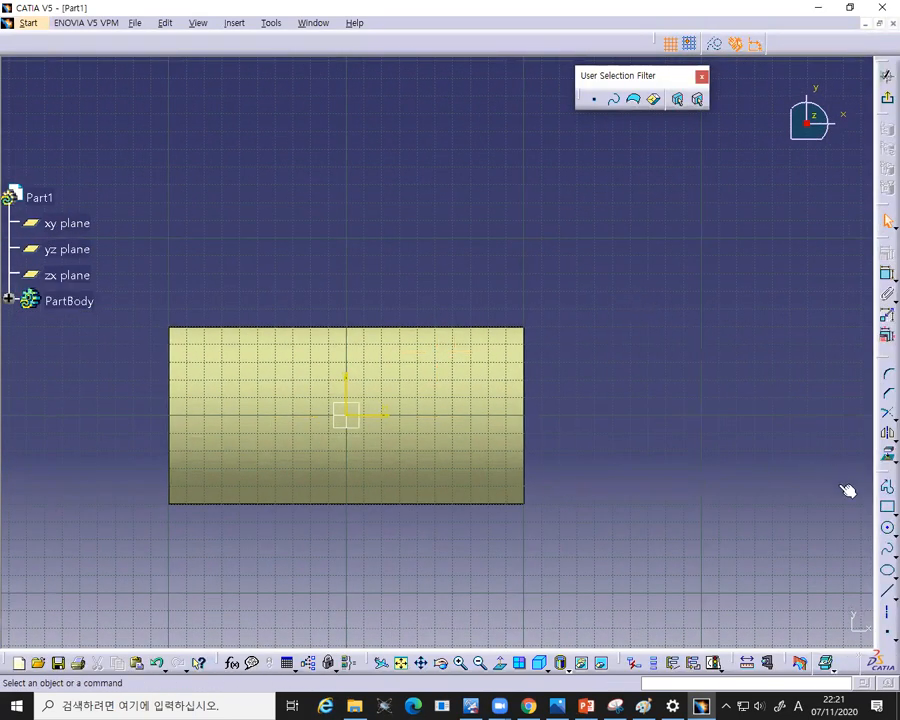
# - Sketch a wavy seven-point spline across the cylinder outline, from about (-85, -20) mm to (88, -8) mm
pyautogui.click(887, 550)
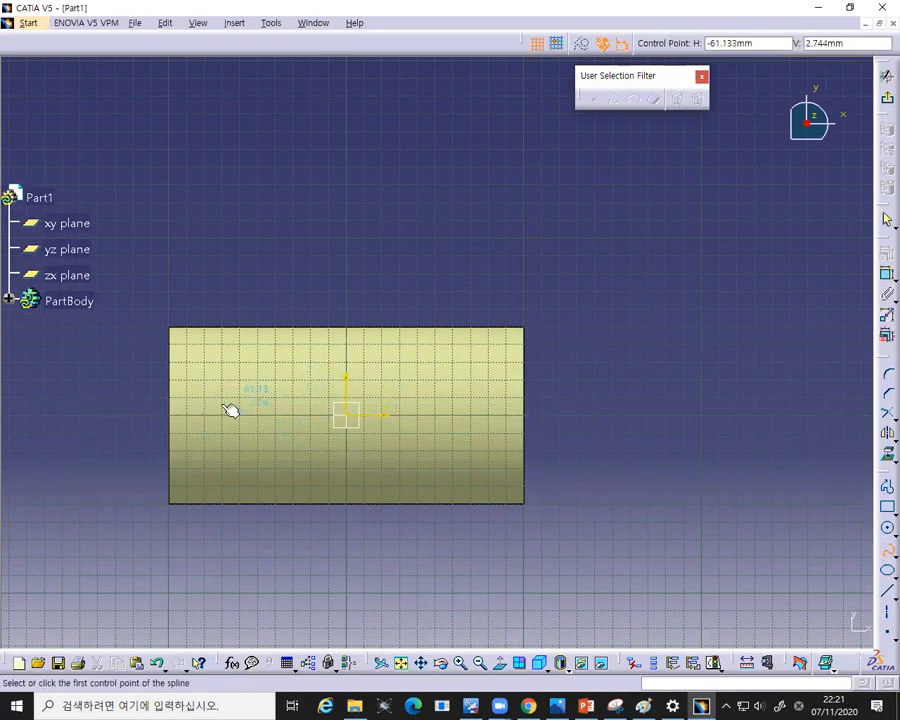
pyautogui.click(197, 455)
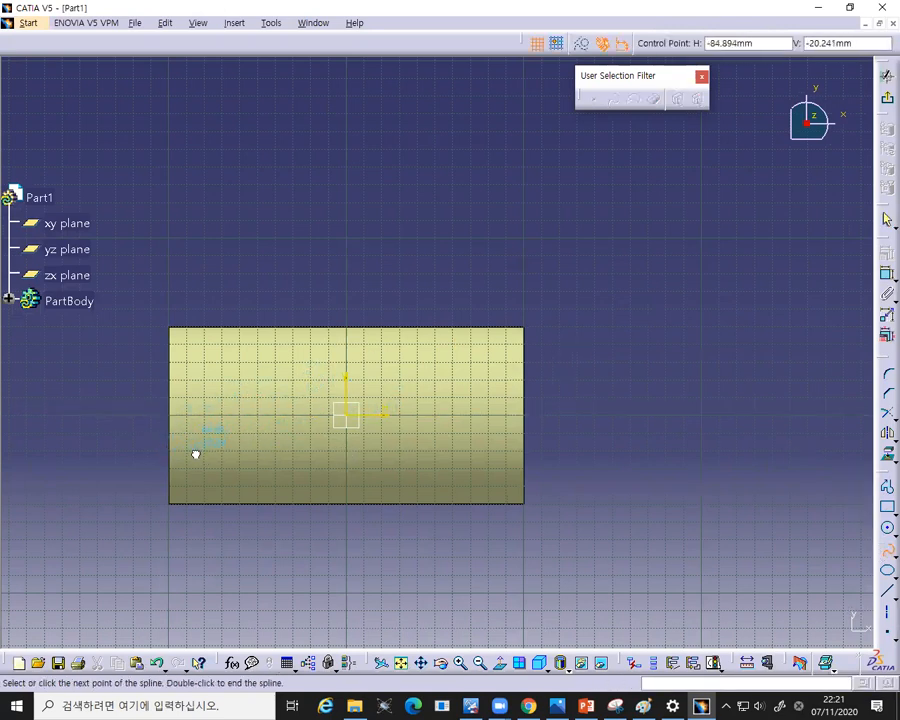
pyautogui.click(210, 393)
pyautogui.click(260, 435)
pyautogui.click(298, 385)
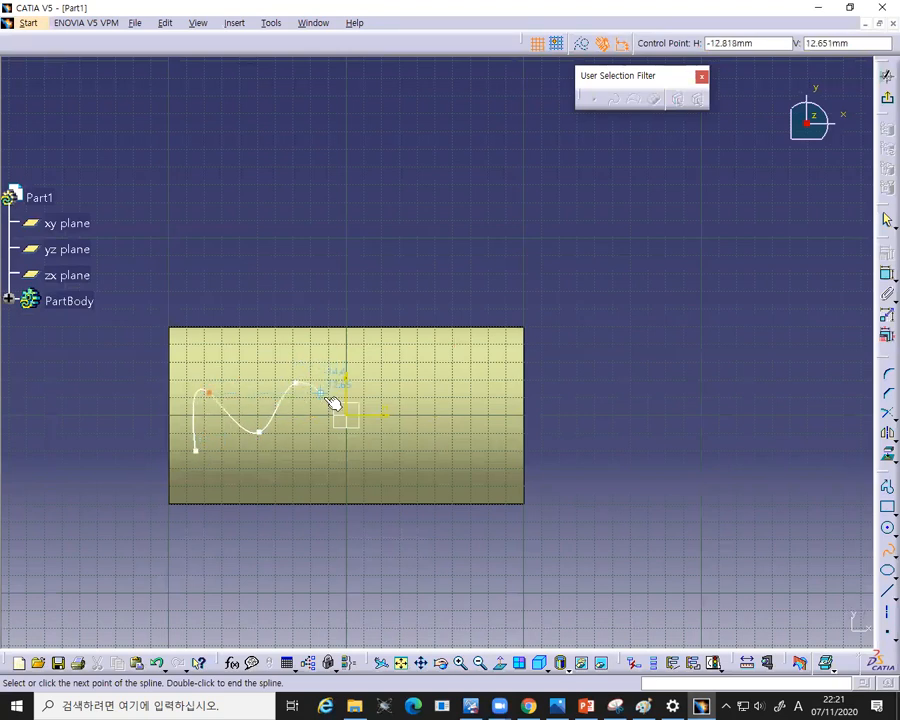
pyautogui.click(352, 447)
pyautogui.click(438, 407)
pyautogui.doubleClick(502, 428)
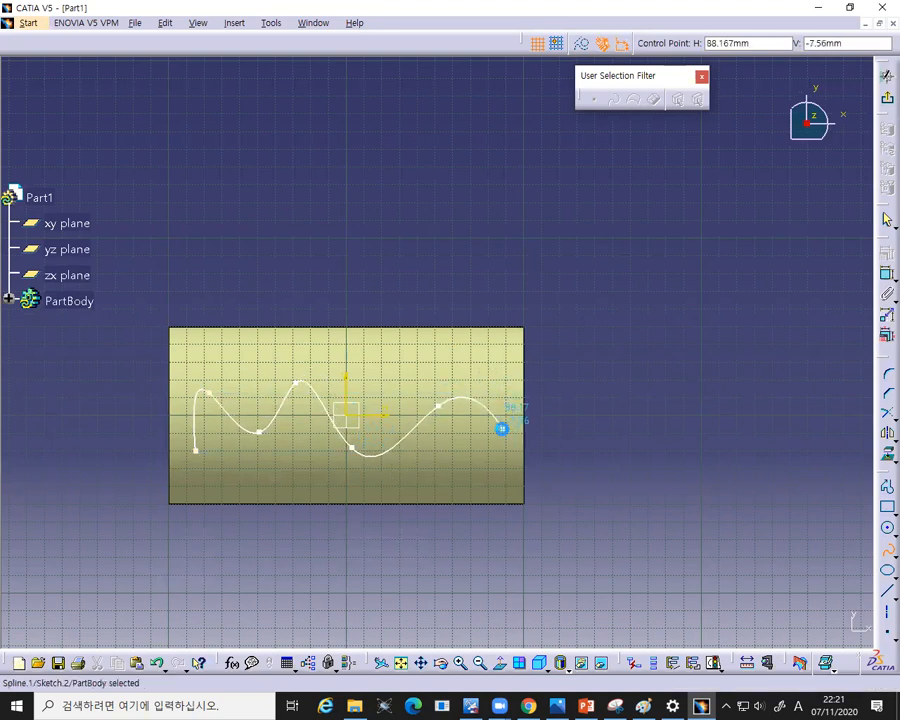
pyautogui.click(635, 386)
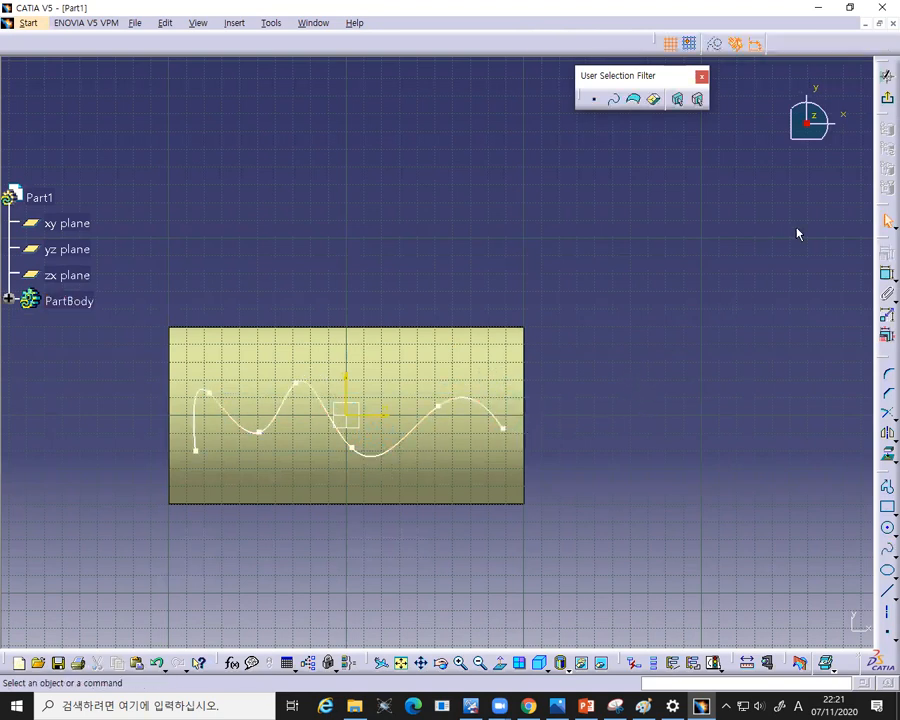
# - Exit the sketch and project the spline sketch normally onto the cylinder surface using Projection
pyautogui.click(887, 75)
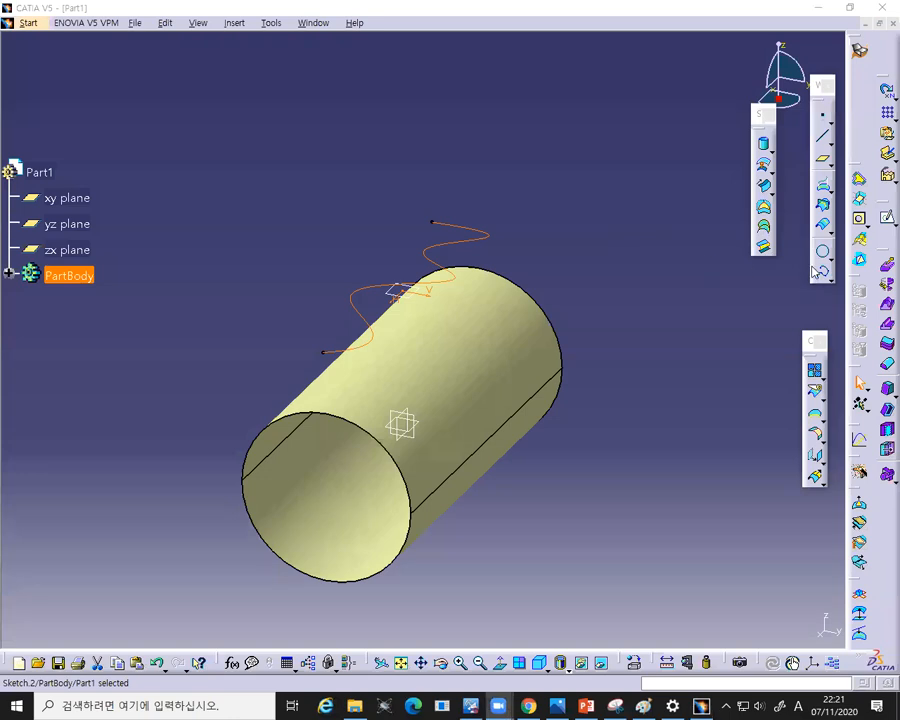
pyautogui.click(685, 207)
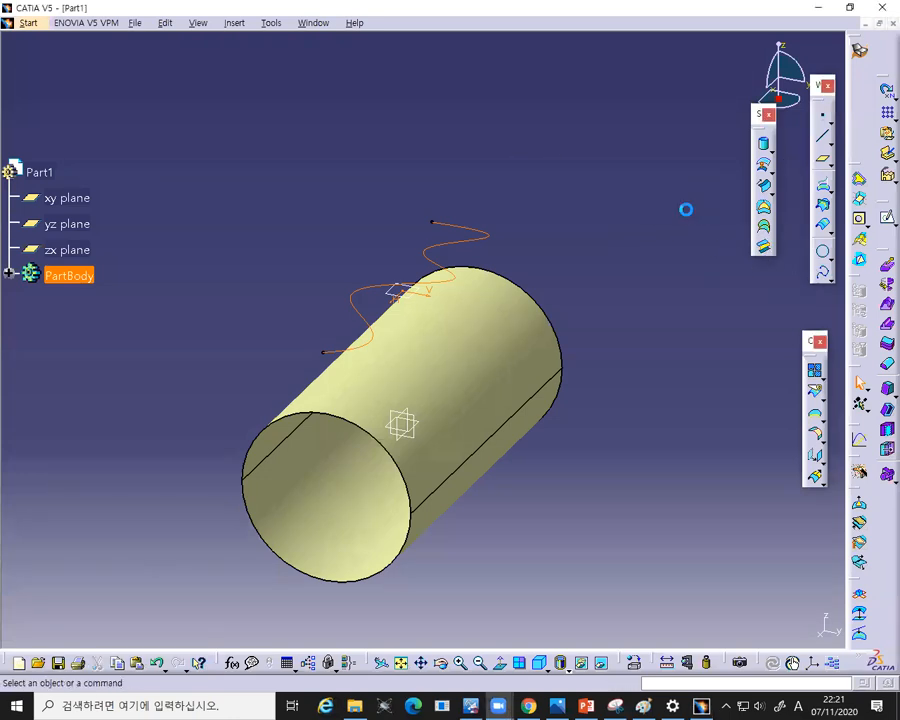
pyautogui.click(824, 186)
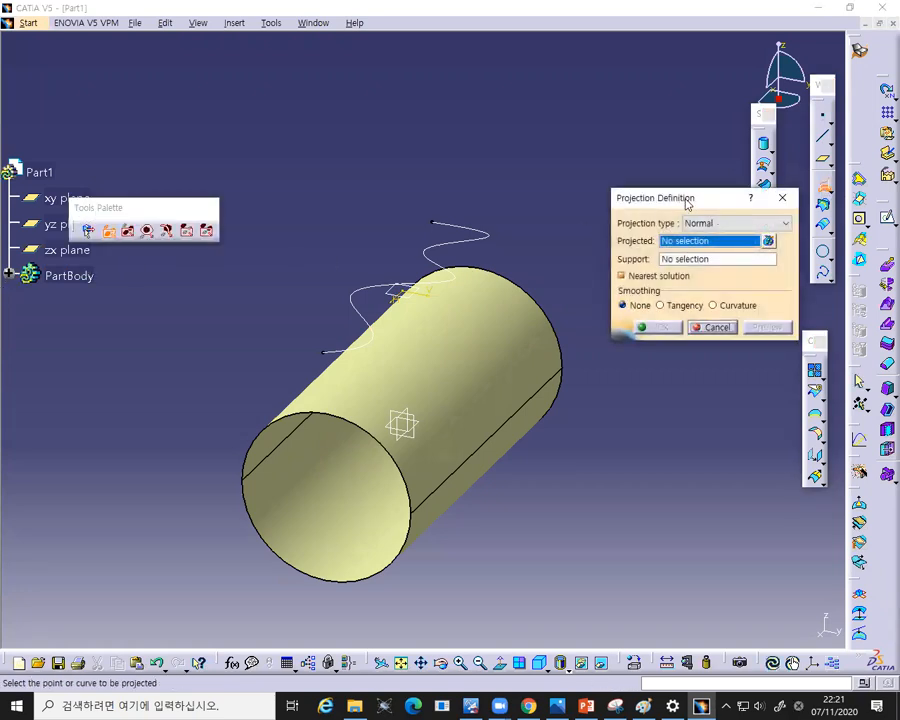
pyautogui.moveTo(687, 203); pyautogui.dragTo(587, 164)
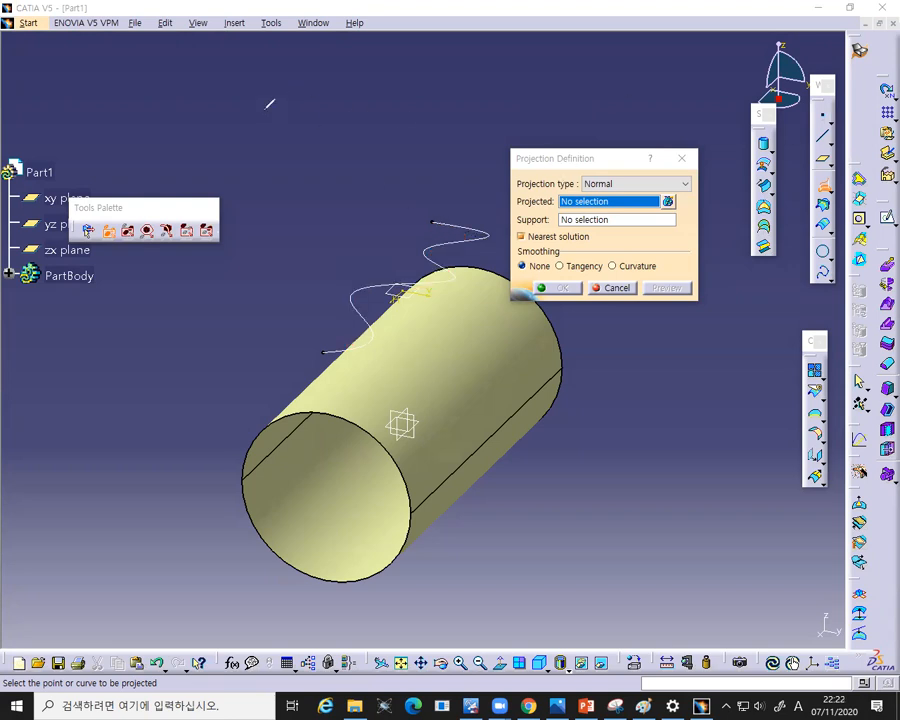
pyautogui.click(478, 237)
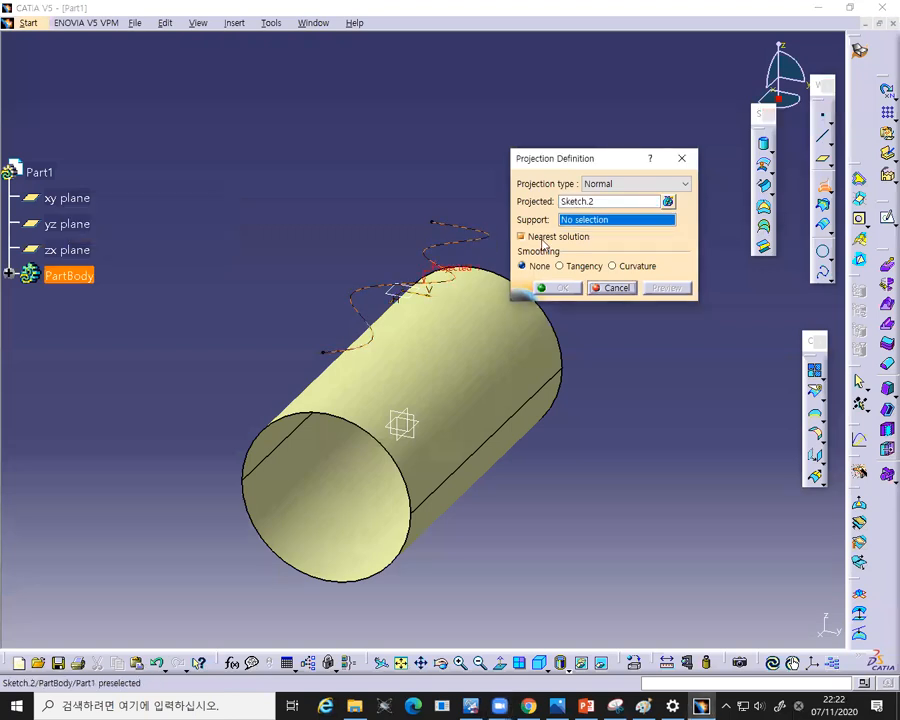
pyautogui.click(457, 403)
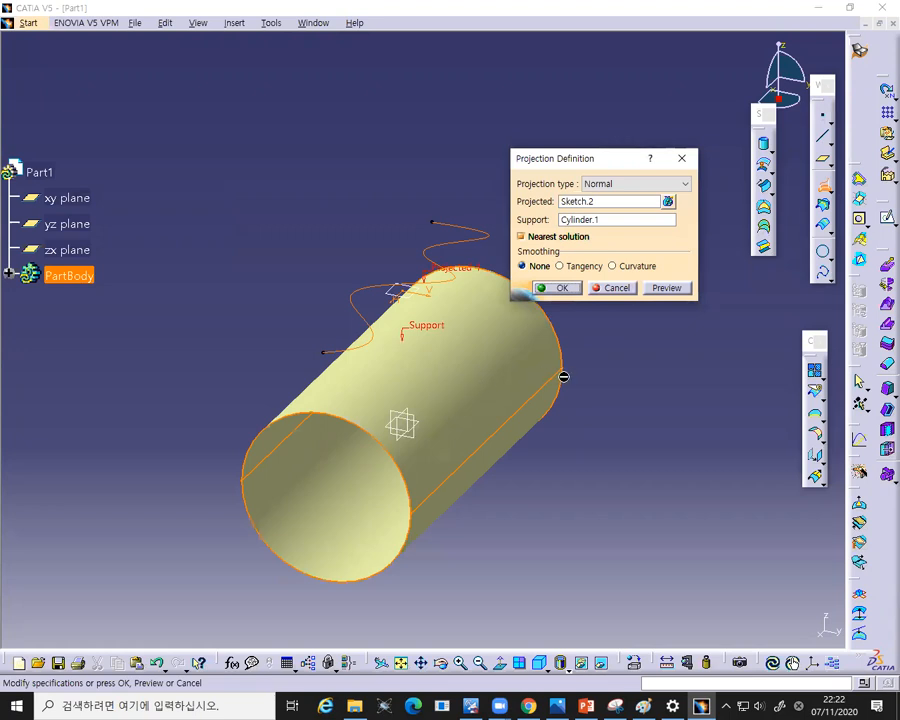
pyautogui.click(562, 288)
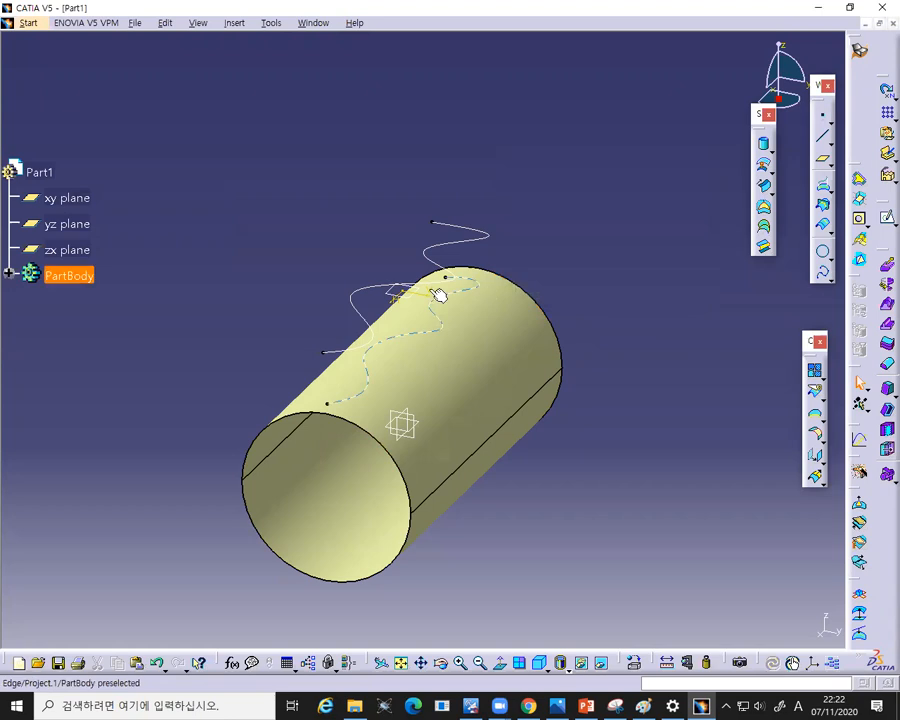
# - Orbit around the model and expand the part tree to inspect the projected curve on the cylinder
pyautogui.rightClick(362, 291)
pyautogui.click(400, 331)
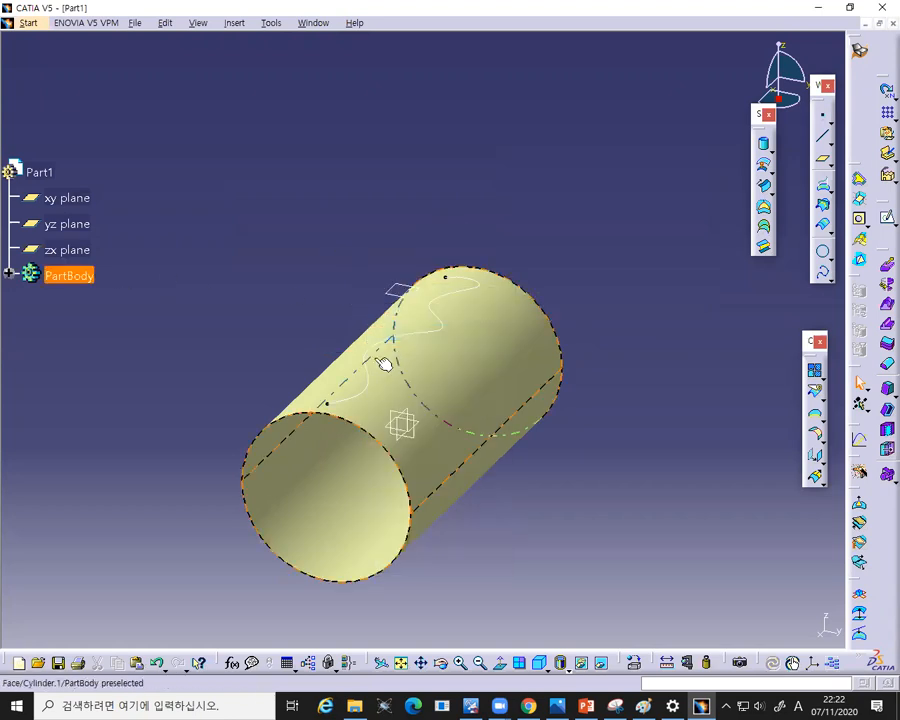
pyautogui.moveTo(322, 268); pyautogui.dragTo(385, 304, button='middle')
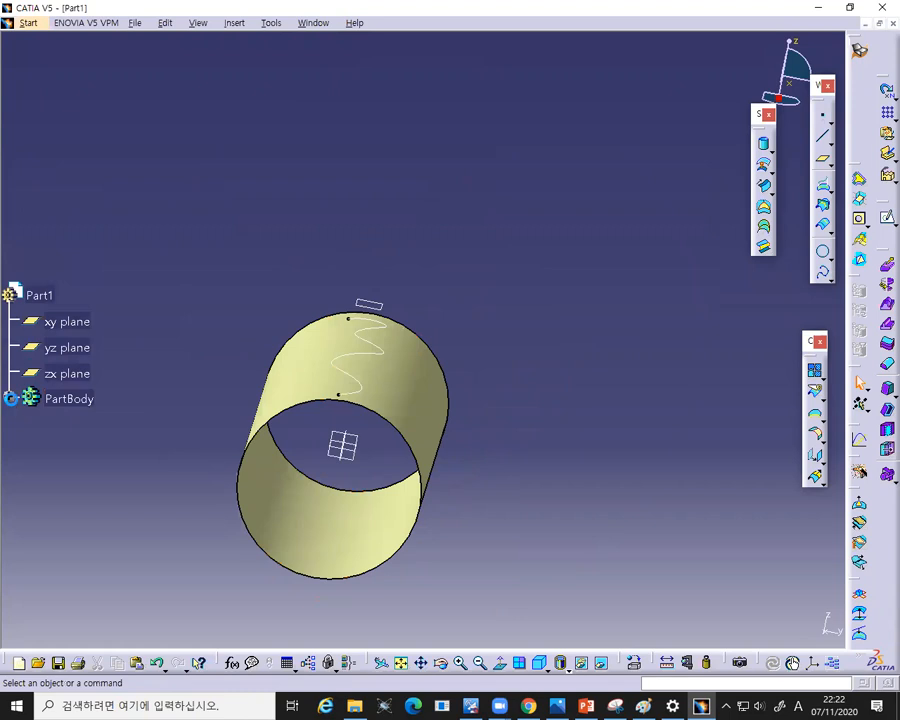
pyautogui.click(8, 397)
pyautogui.rightClick(74, 478)
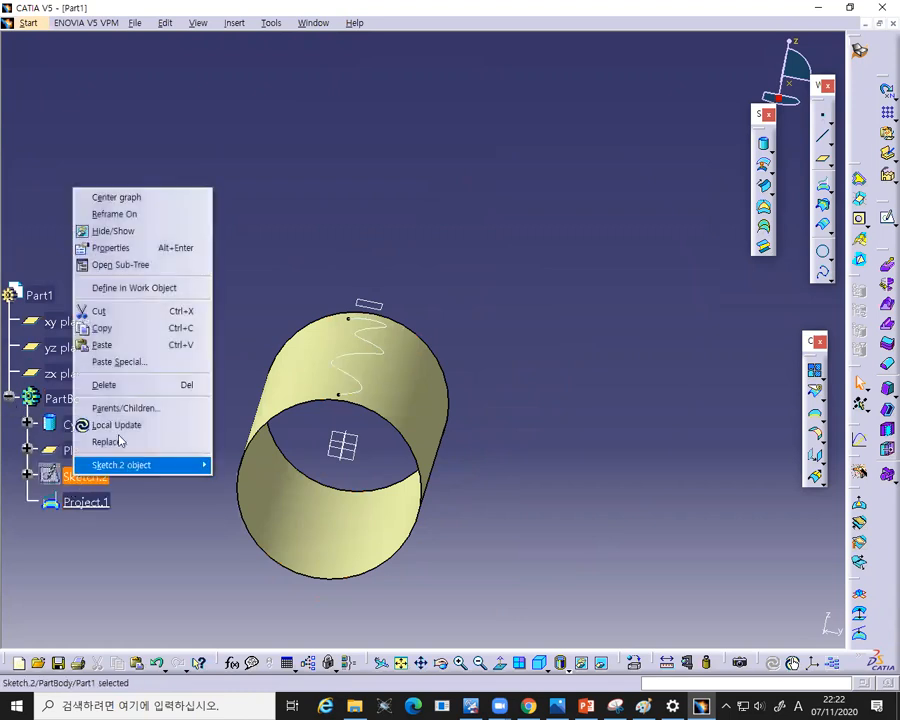
pyautogui.click(124, 231)
pyautogui.moveTo(476, 342)
pyautogui.mouseDown(button='middle')
pyautogui.moveTo(486, 352)
pyautogui.moveTo(444, 372)
pyautogui.moveTo(456, 356)
pyautogui.mouseUp(button='middle')
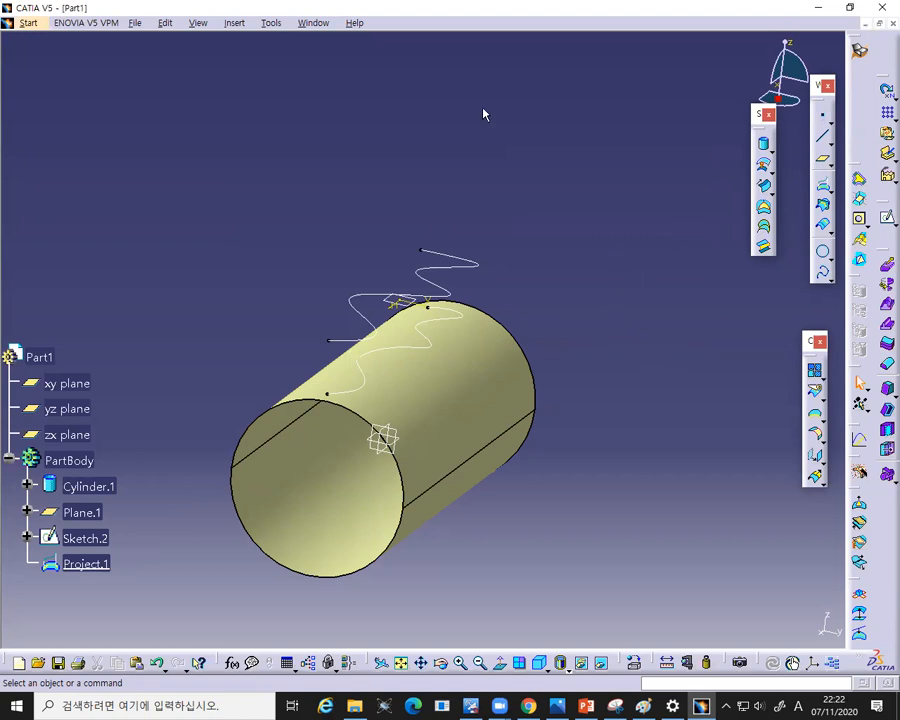
pyautogui.moveTo(403, 232); pyautogui.dragTo(449, 358)
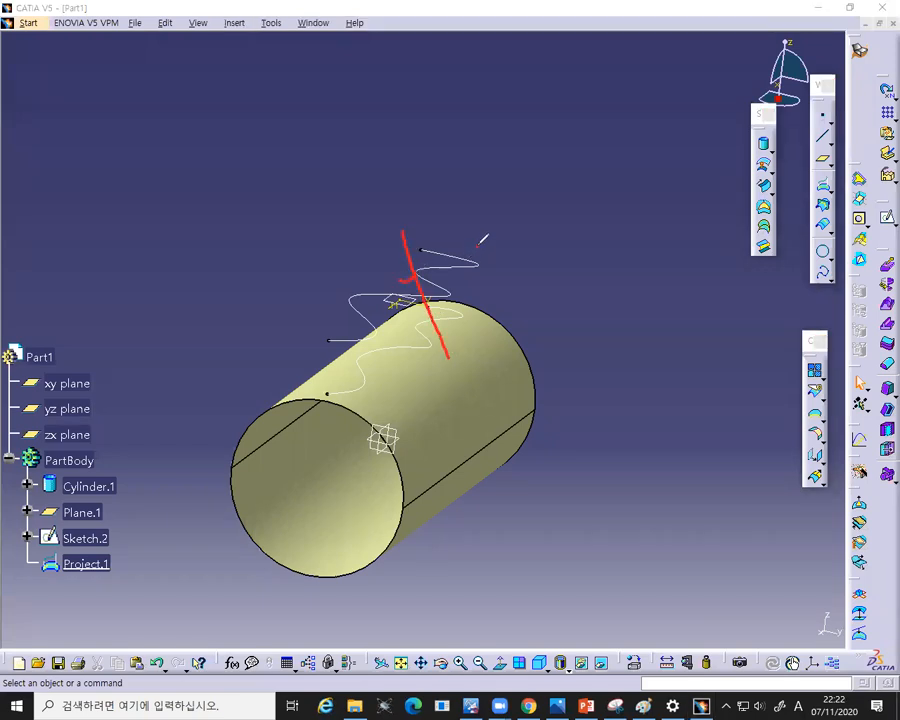
pyautogui.moveTo(481, 218); pyautogui.dragTo(478, 245)
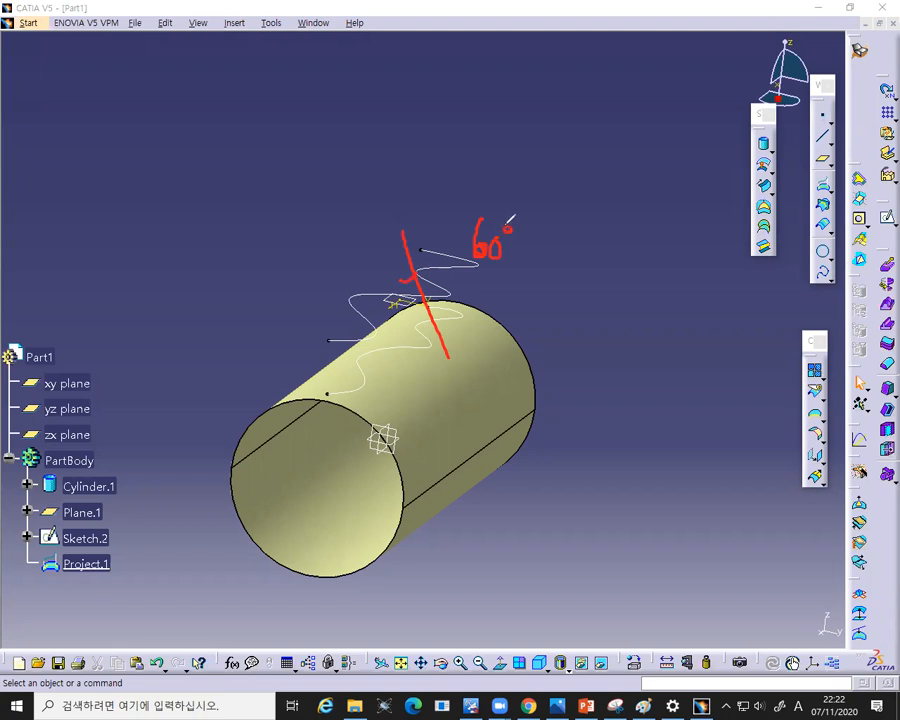
pyautogui.click(616, 115)
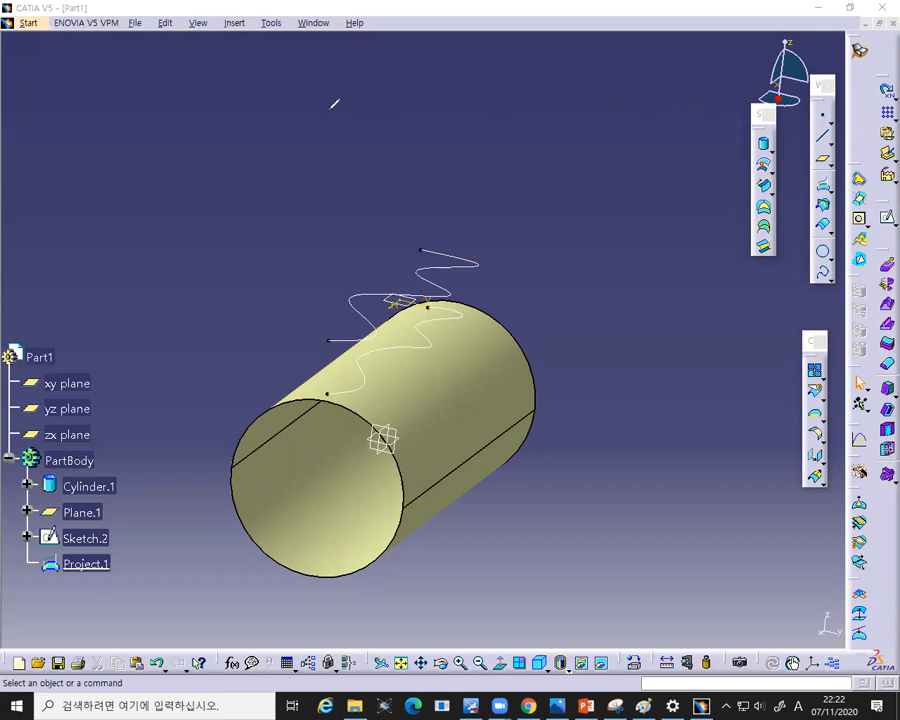
# - Open a new sketch on the yz plane and draw a slanted line from about (3.6, 106.8) mm to (51.7, 0) mm
pyautogui.click(392, 434)
pyautogui.click(885, 218)
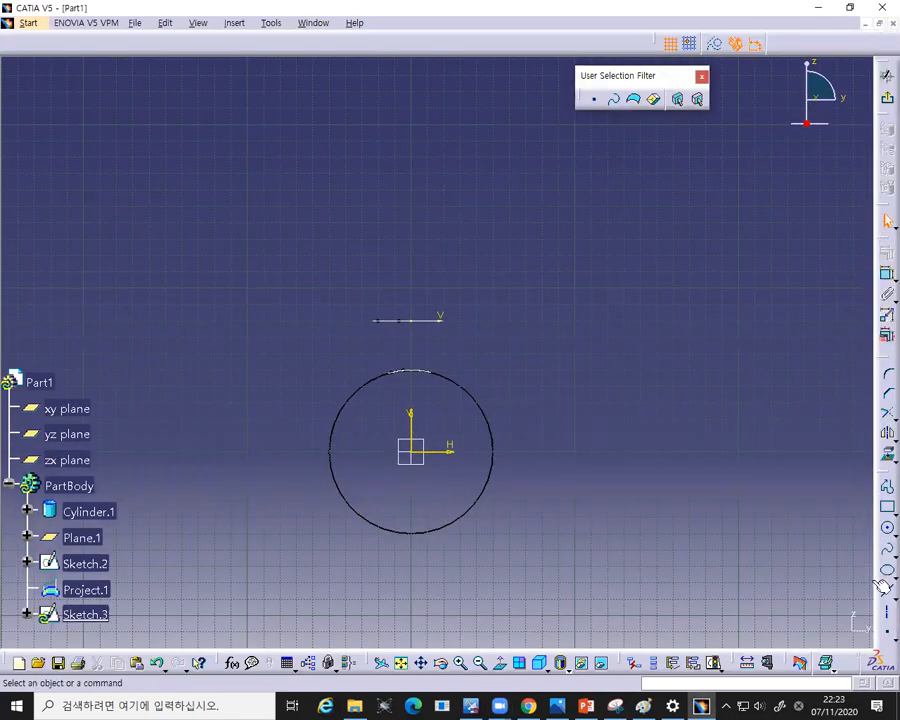
pyautogui.click(884, 613)
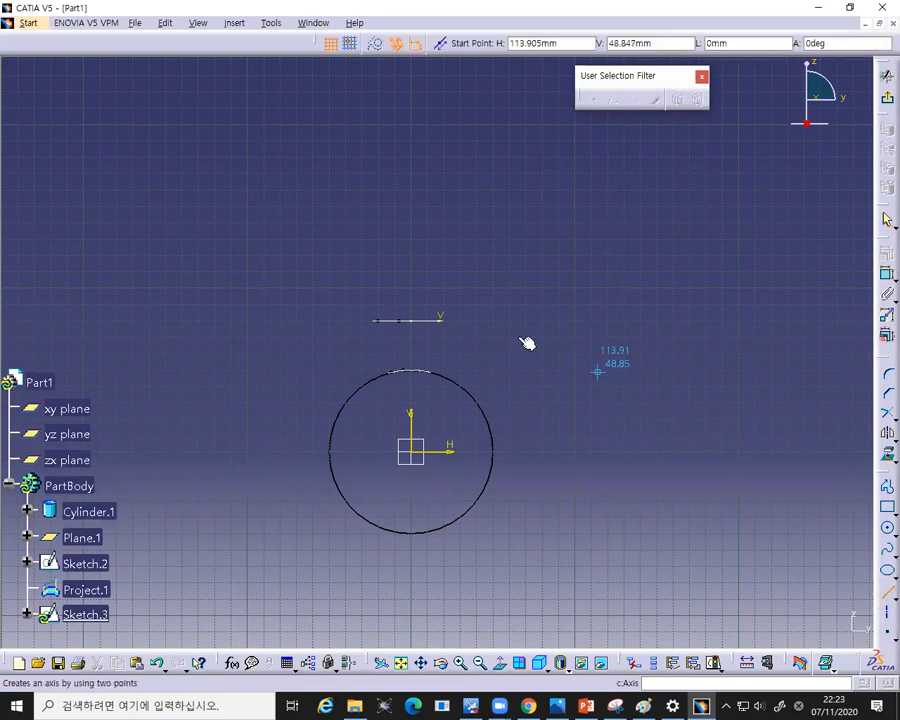
pyautogui.click(413, 251)
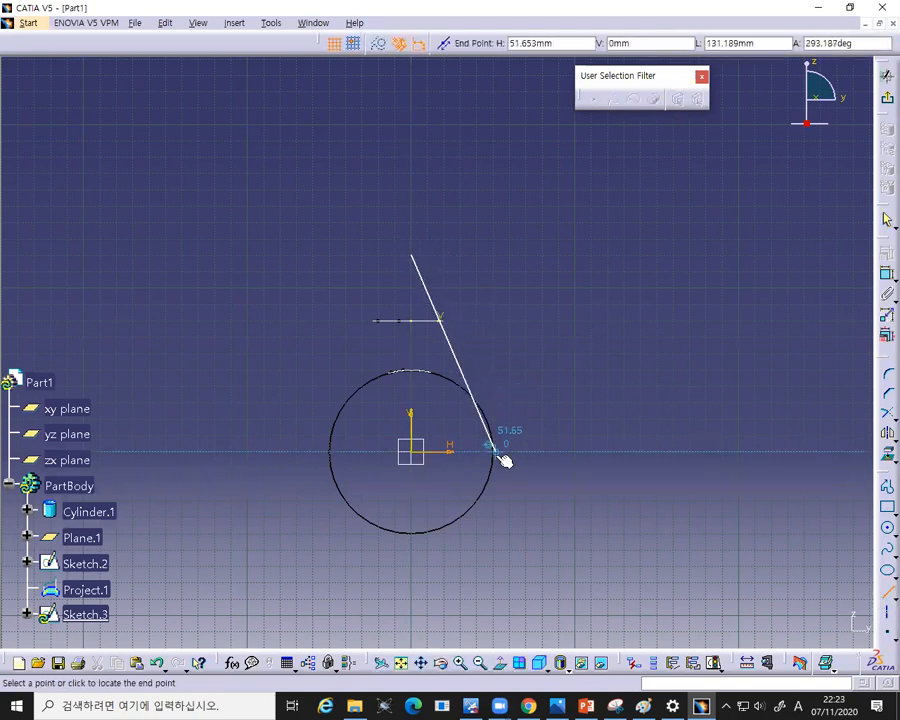
pyautogui.click(494, 453)
# - Constrain the angle between the slanted line and the vertical axis to 20 degrees
pyautogui.click(414, 434)
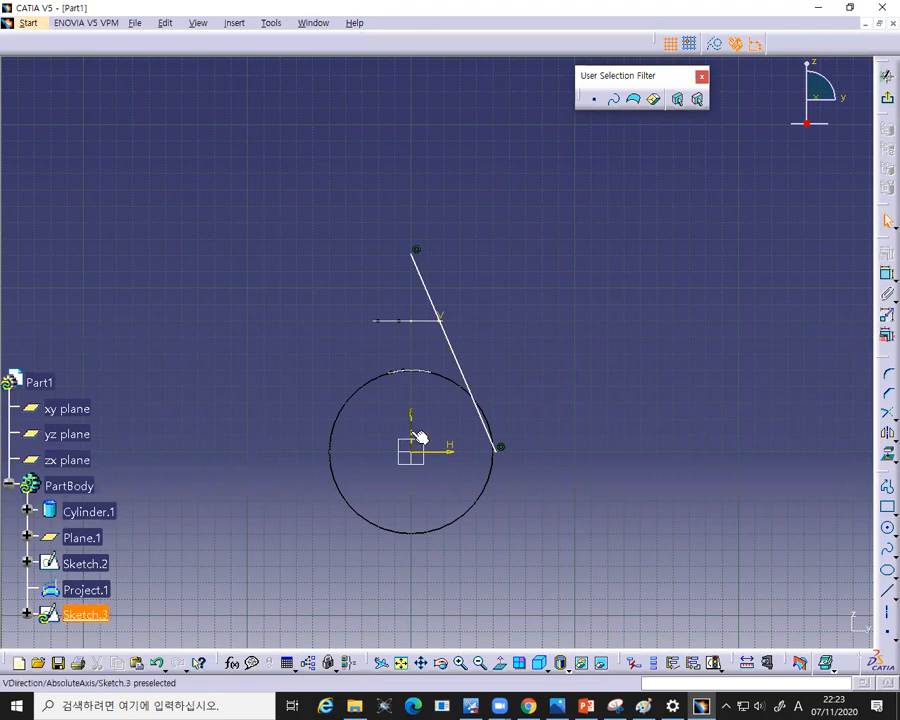
pyautogui.keyDown('ctrl'); pyautogui.click(466, 366); pyautogui.keyUp('ctrl')
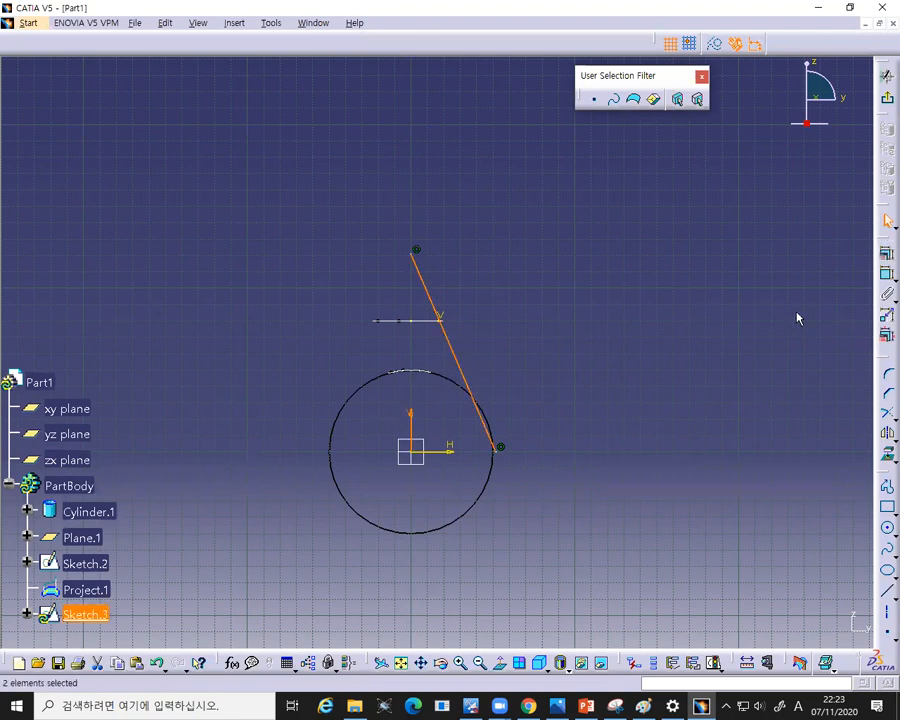
pyautogui.click(886, 273)
pyautogui.click(430, 341)
pyautogui.doubleClick(428, 344)
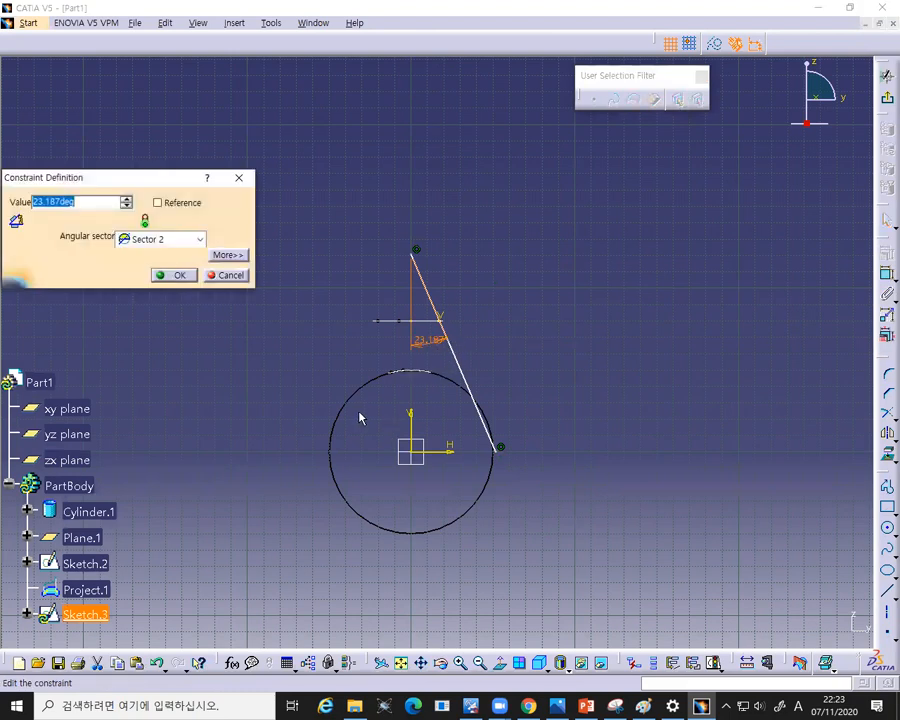
pyautogui.write('20')
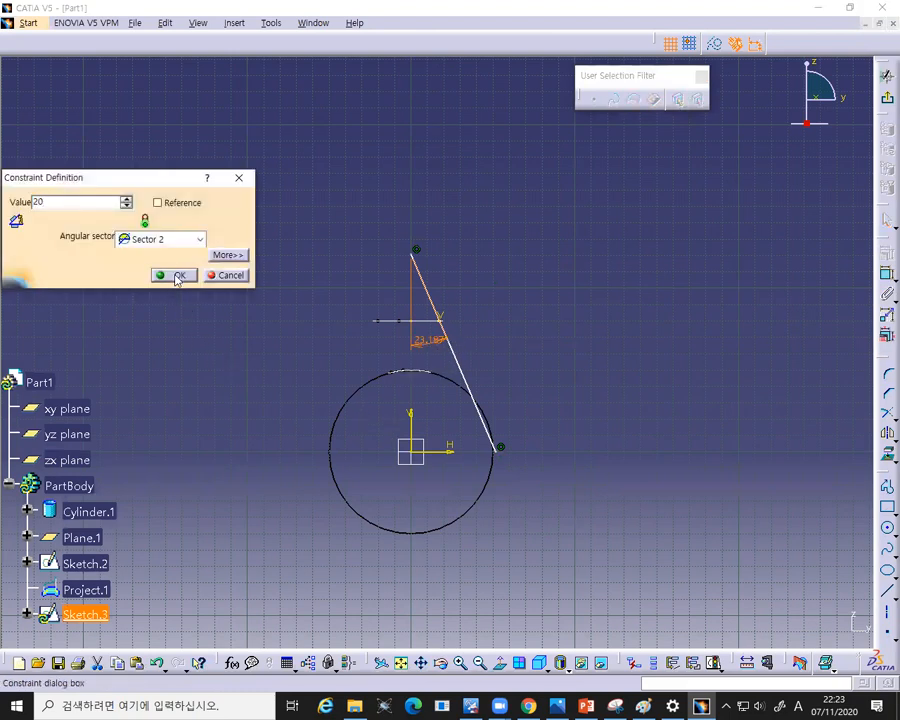
pyautogui.click(175, 275)
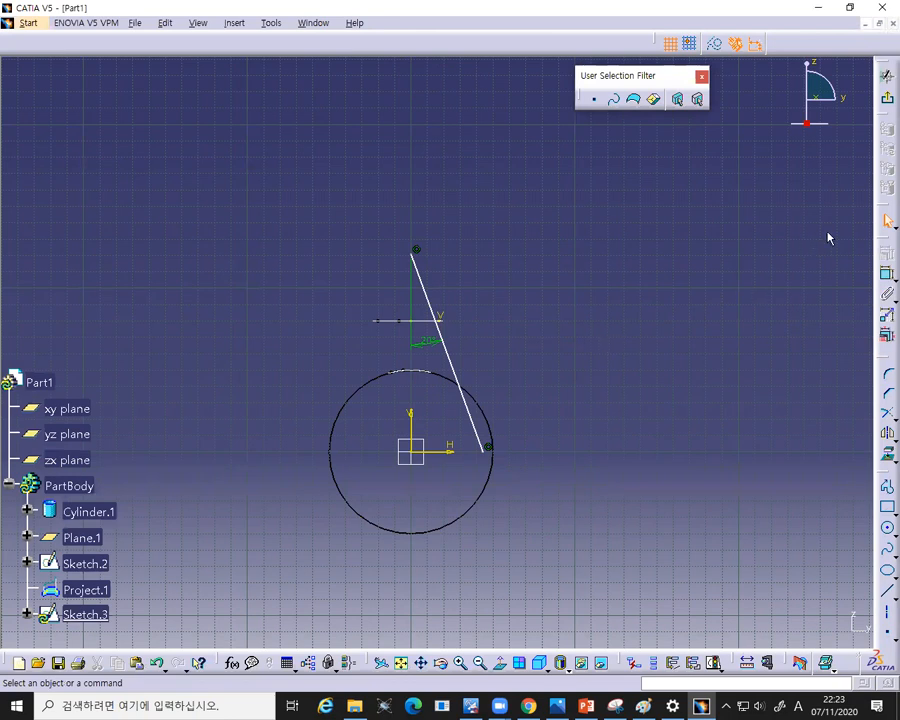
# - Exit the sketch and start a new projection with the spline sketch as the element to project
pyautogui.click(887, 220)
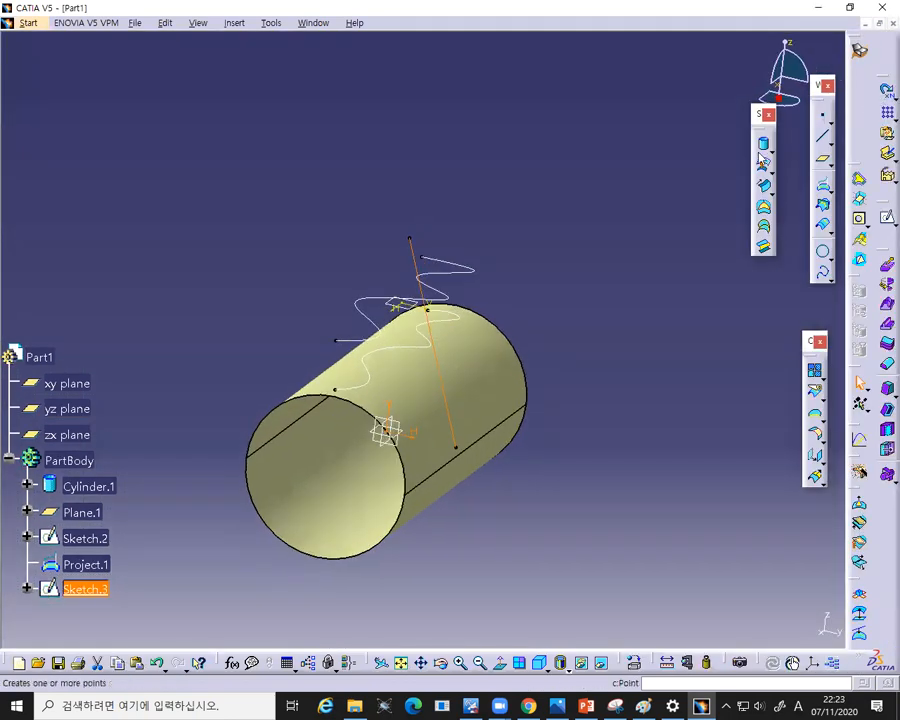
pyautogui.click(676, 207)
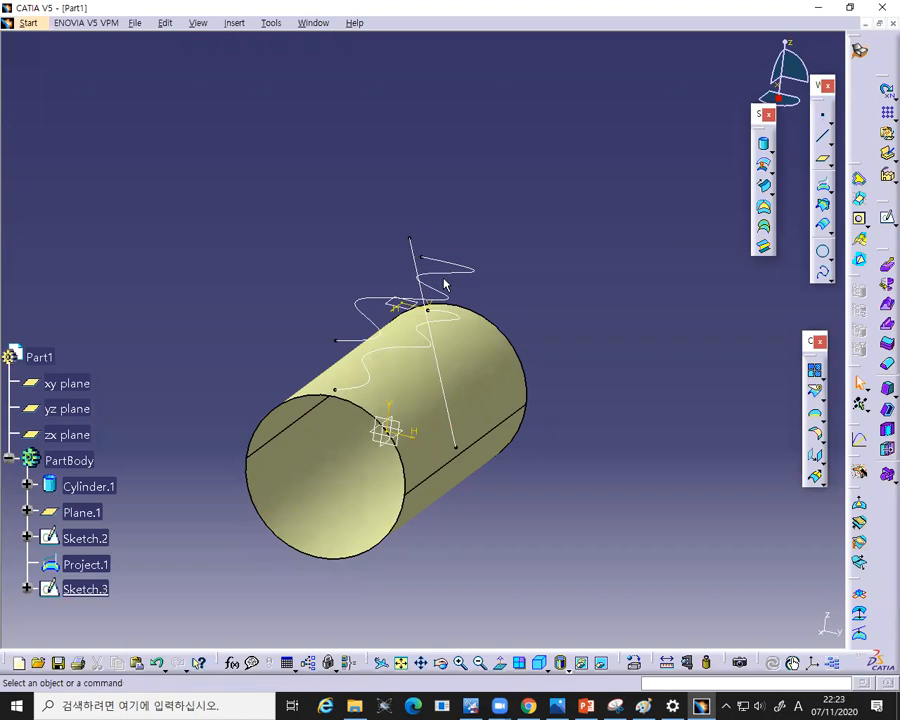
pyautogui.click(452, 310)
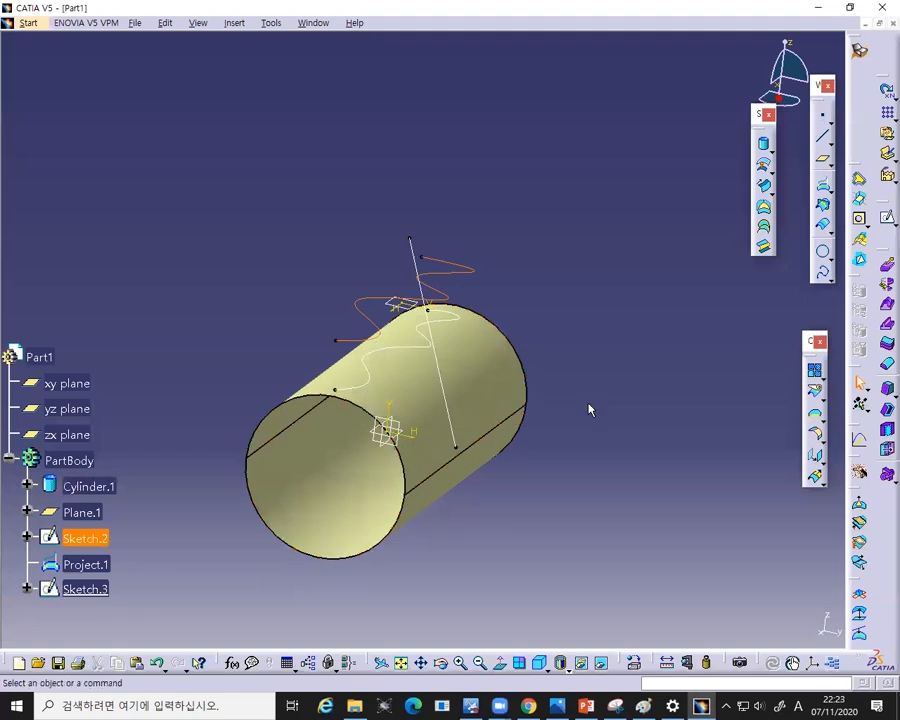
pyautogui.click(686, 354)
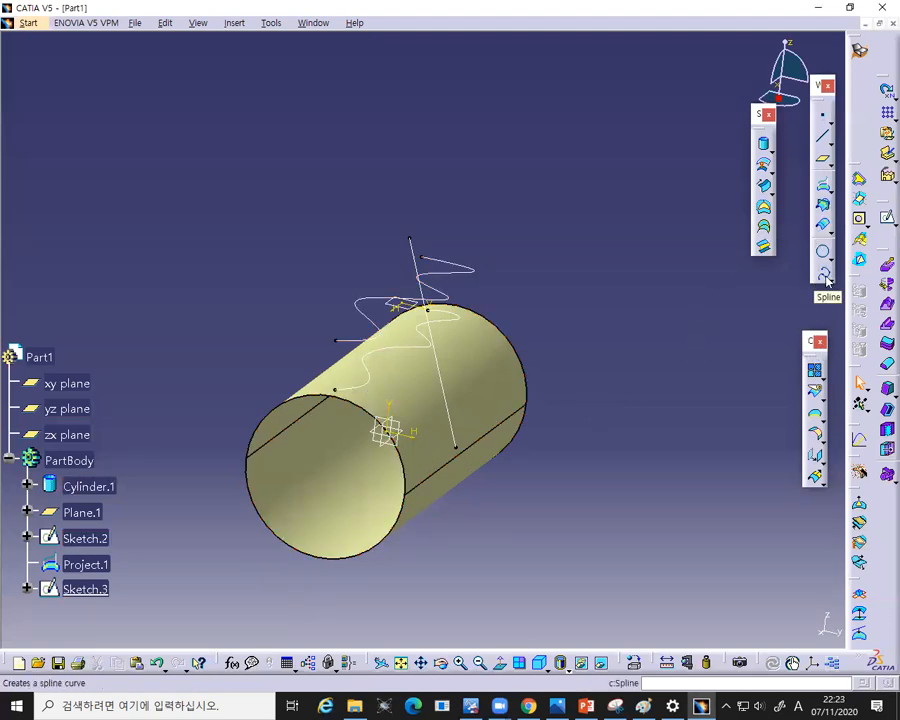
pyautogui.click(822, 185)
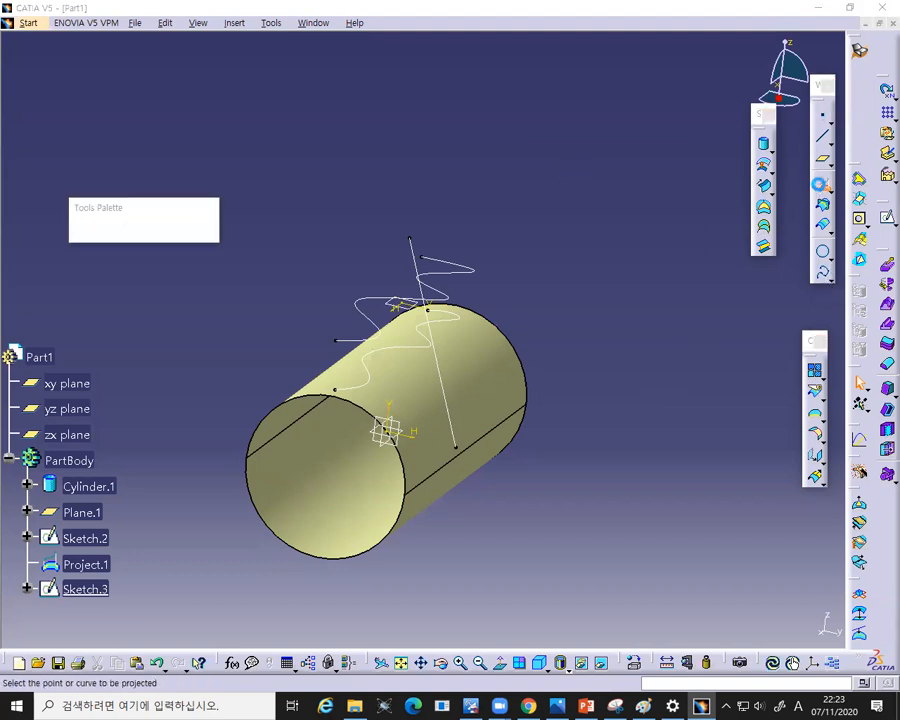
pyautogui.click(466, 278)
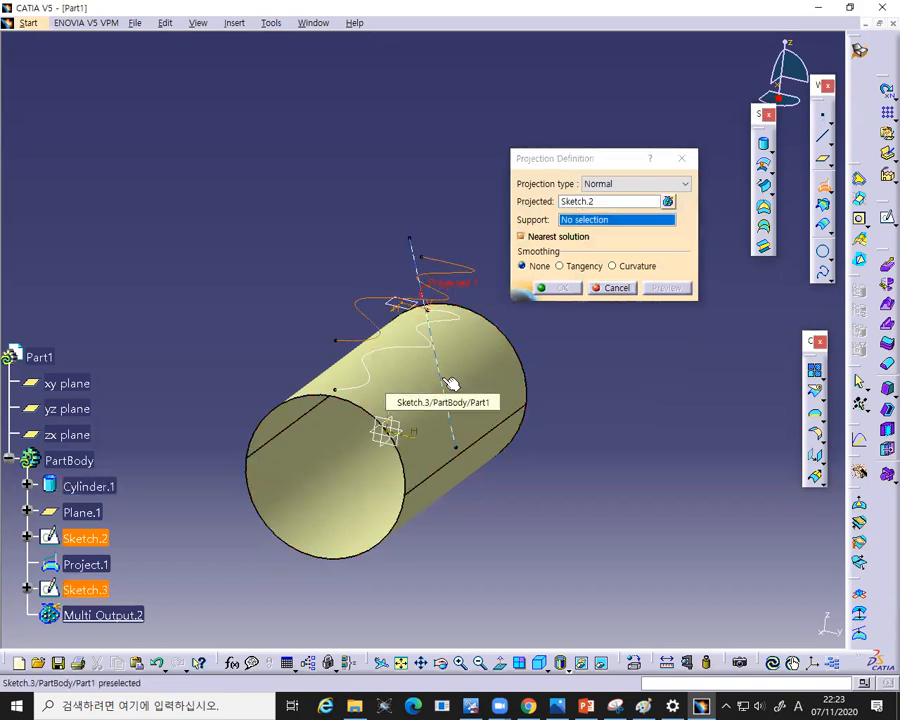
# - Set the projection type to Along a direction, with the cylinder as support and the slanted line sketch as direction
pyautogui.click(663, 185)
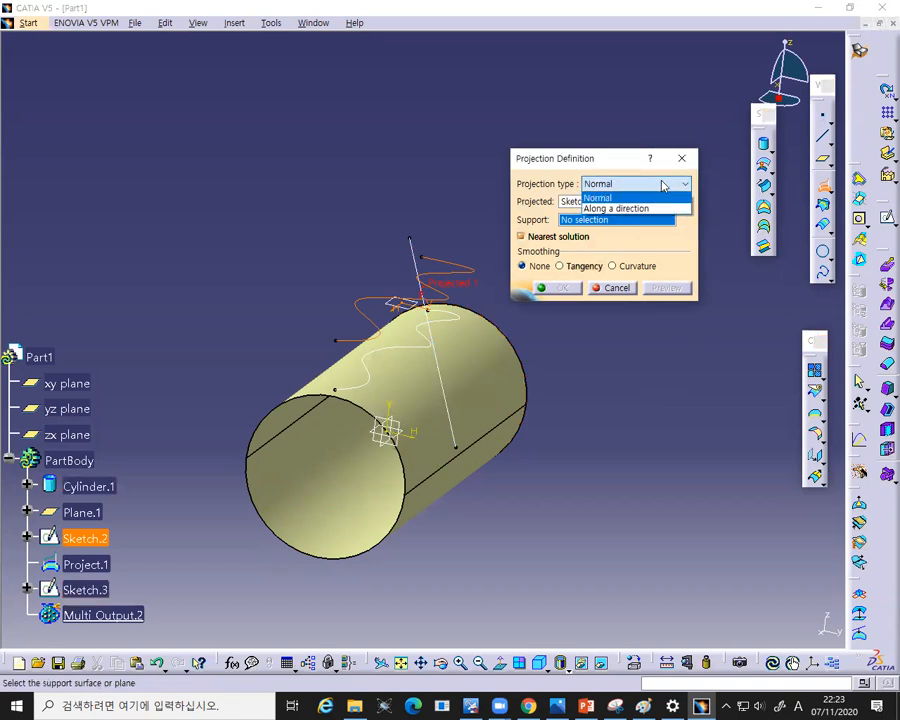
pyautogui.click(612, 209)
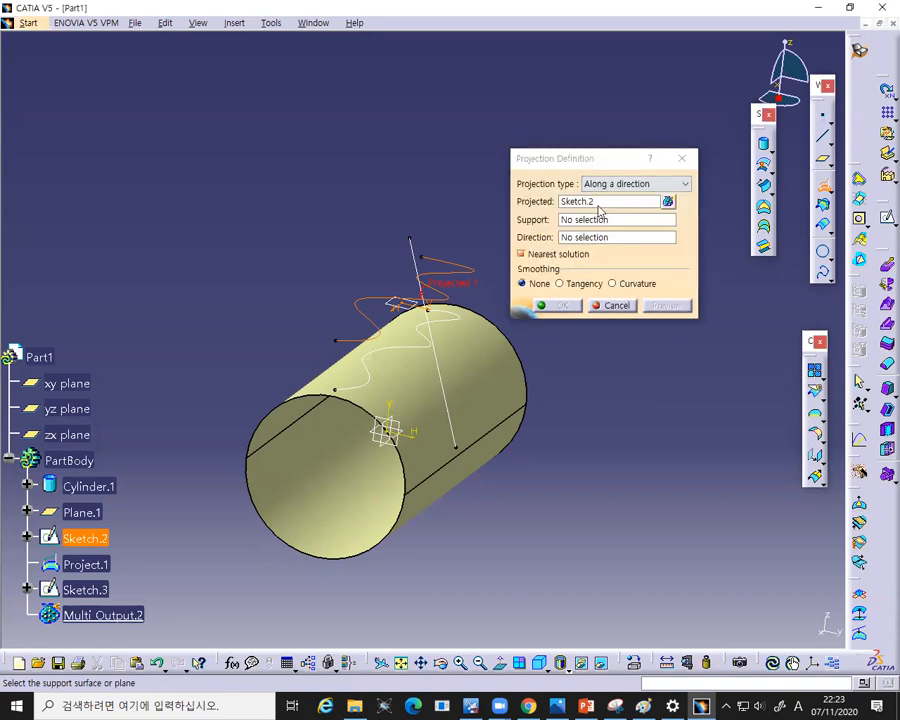
pyautogui.click(598, 203)
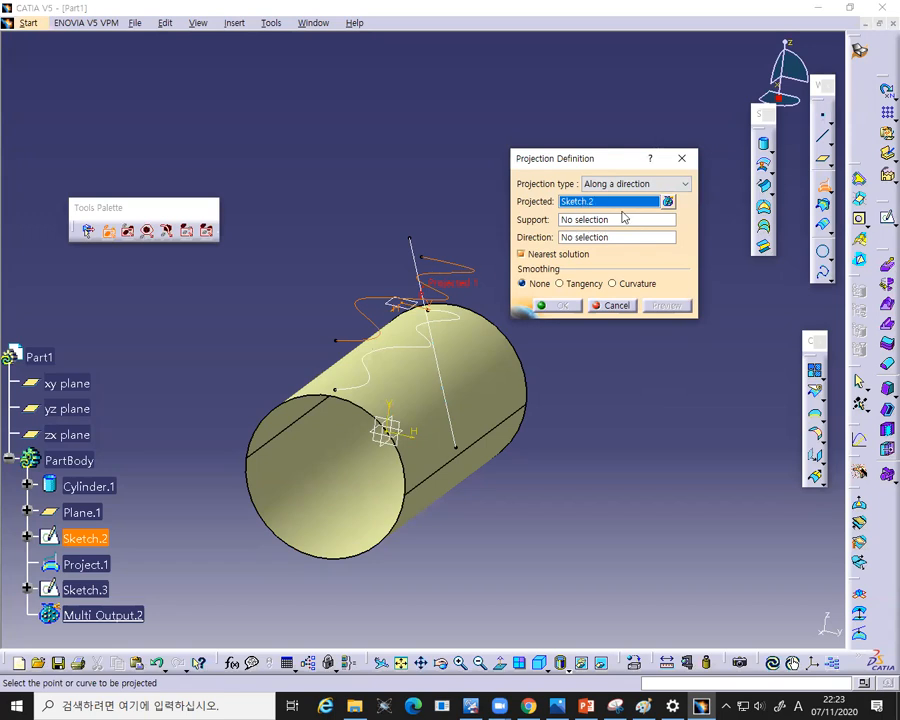
pyautogui.click(572, 221)
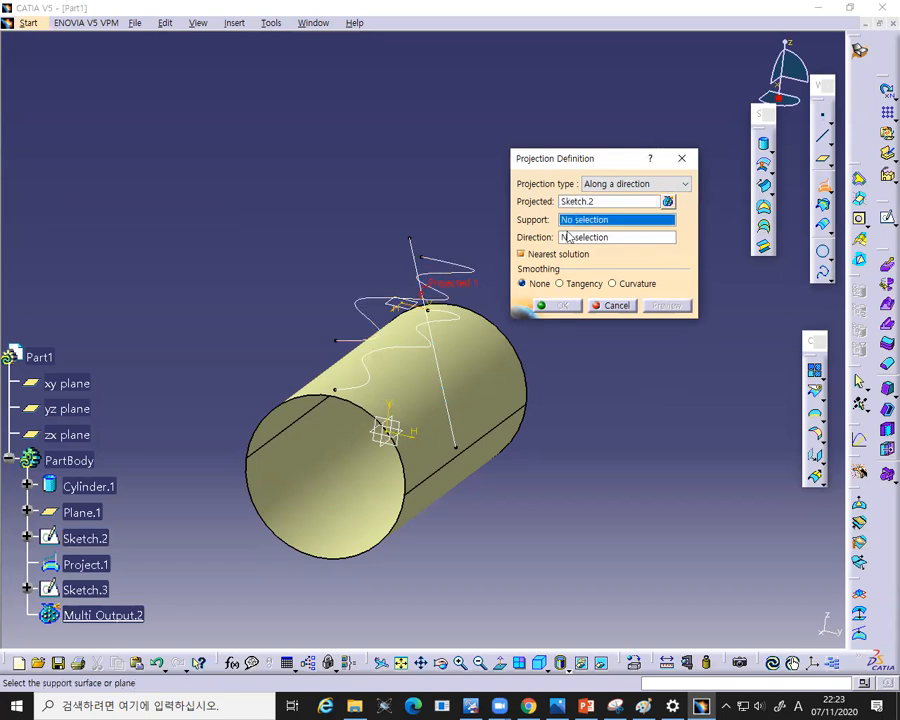
pyautogui.click(506, 387)
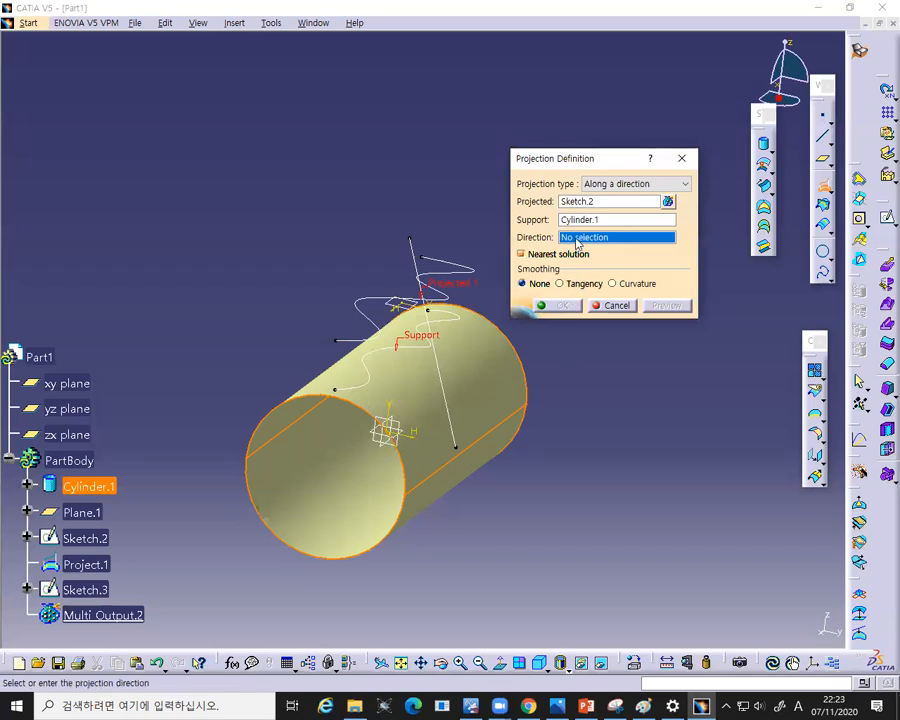
pyautogui.click(442, 374)
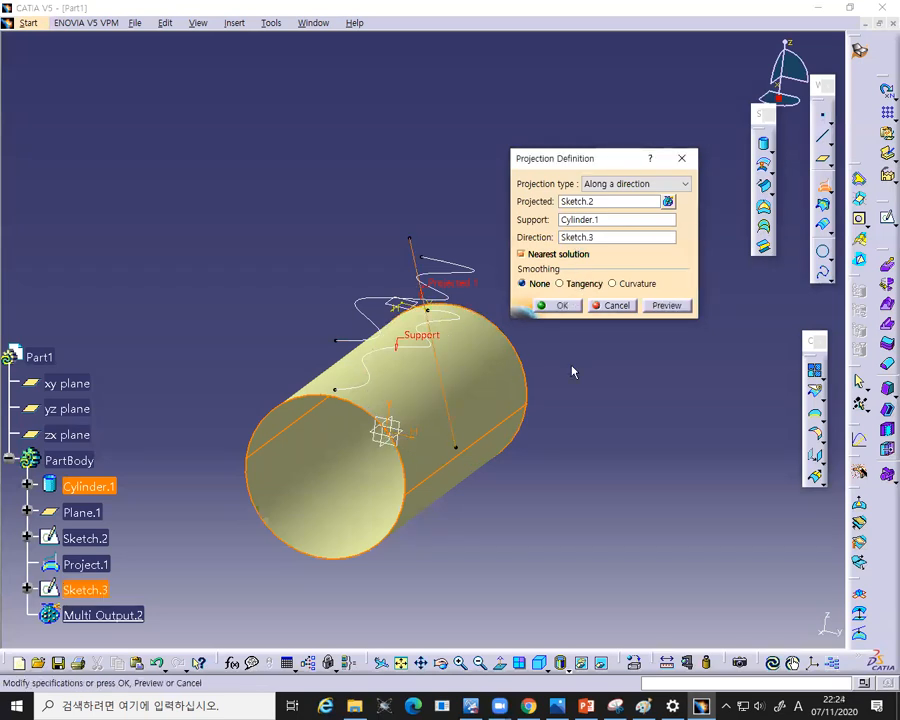
# - Preview the directional projection, orbit and zoom to inspect it, and confirm it
pyautogui.click(676, 311)
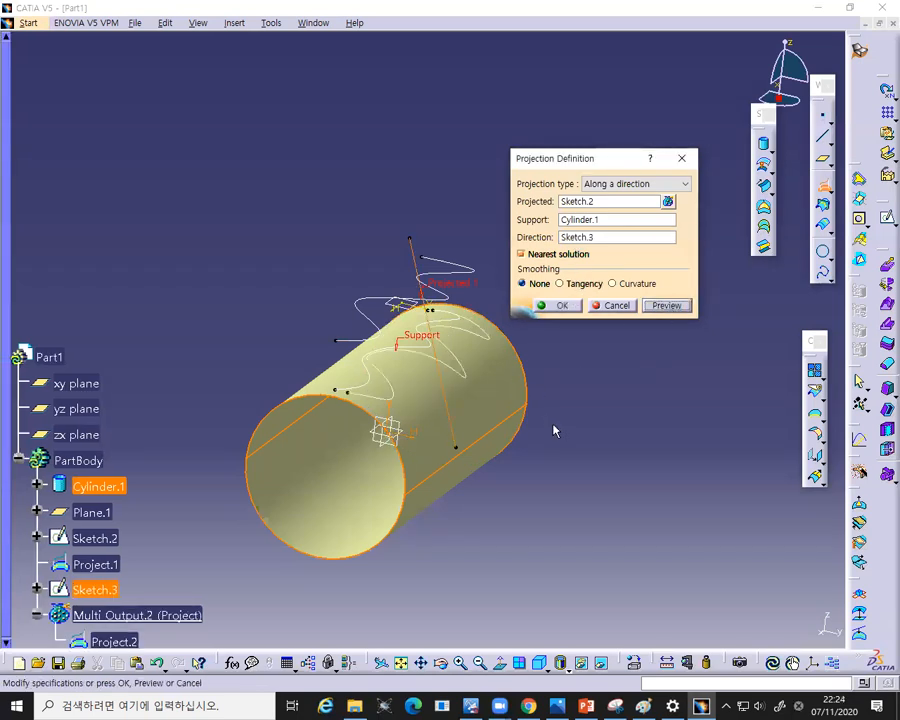
pyautogui.moveTo(375, 415); pyautogui.dragTo(612, 468, button='middle')
pyautogui.scroll(1, 351, 432)
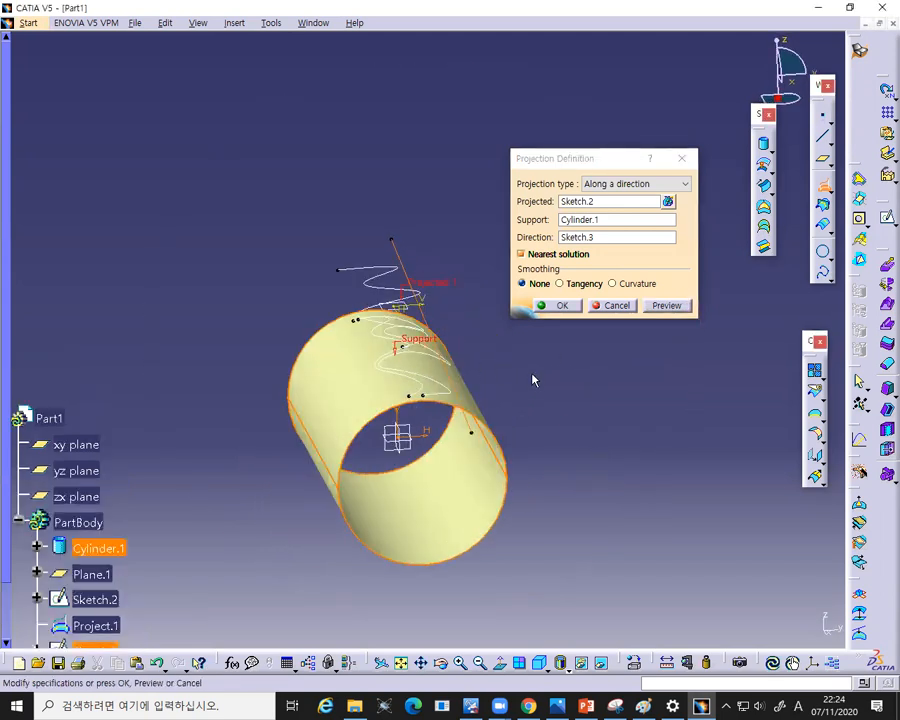
pyautogui.click(560, 309)
# - Orbit and inspect the two projected curves on the cylinder surface
pyautogui.moveTo(458, 362)
pyautogui.mouseDown(button='middle')
pyautogui.moveTo(468, 396)
pyautogui.moveTo(458, 384)
pyautogui.mouseUp(button='middle')
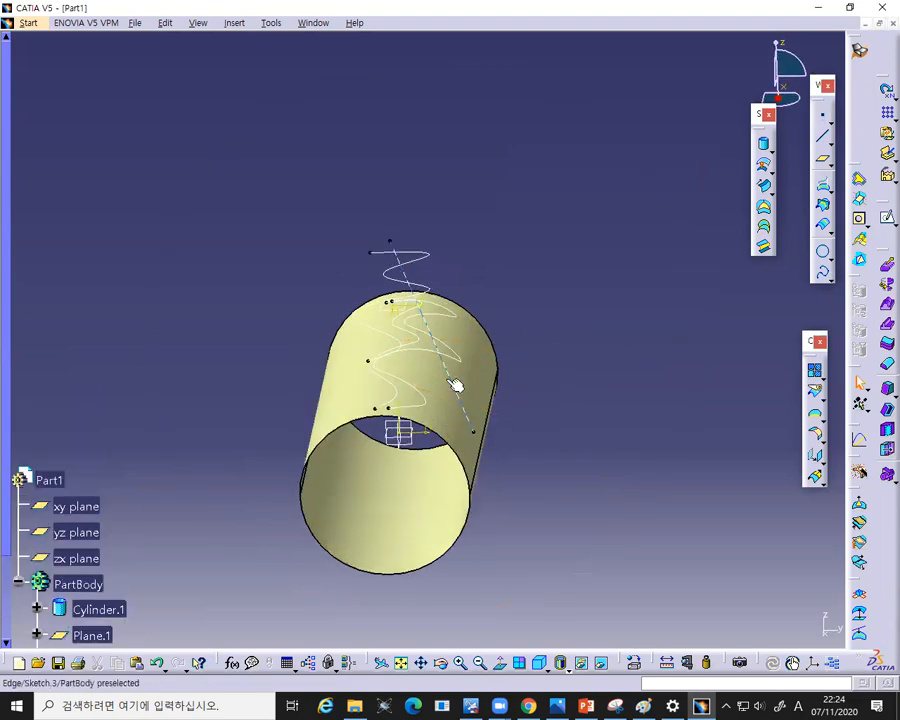
pyautogui.rightClick(412, 338)
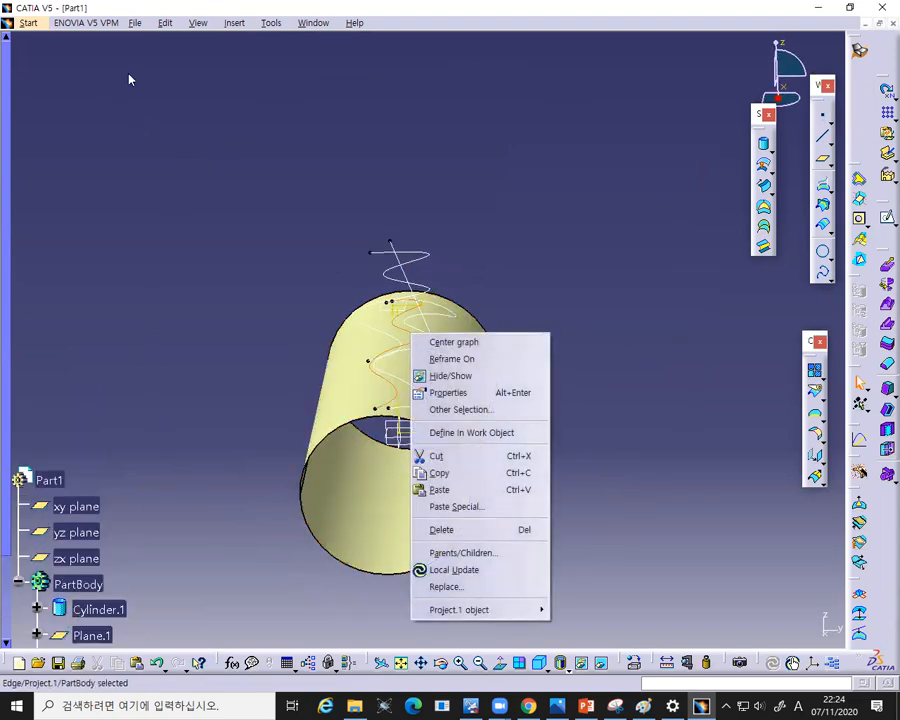
pyautogui.click(167, 74)
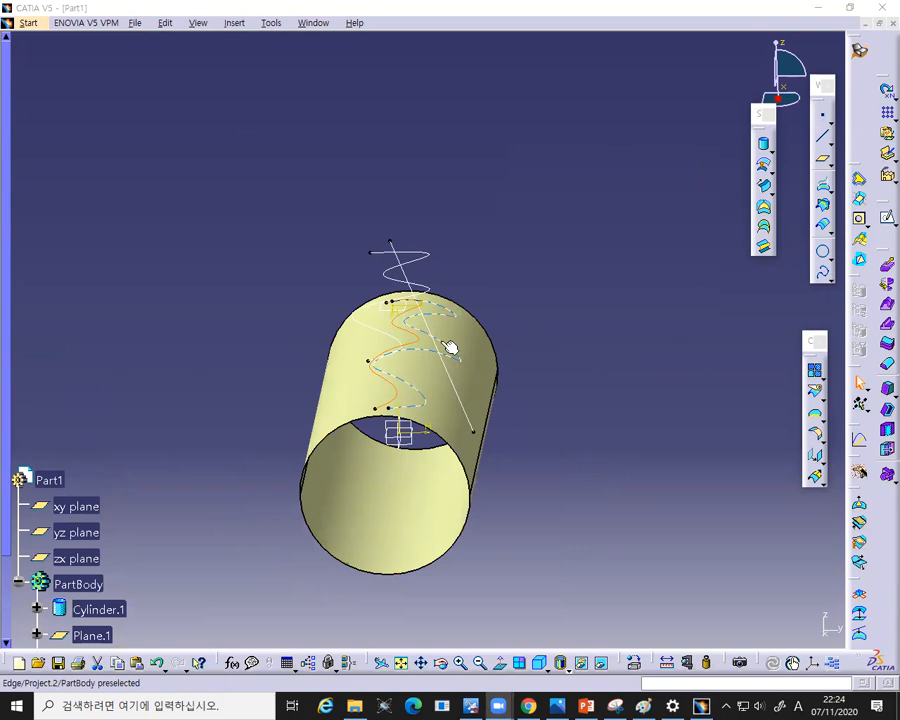
pyautogui.click(450, 346)
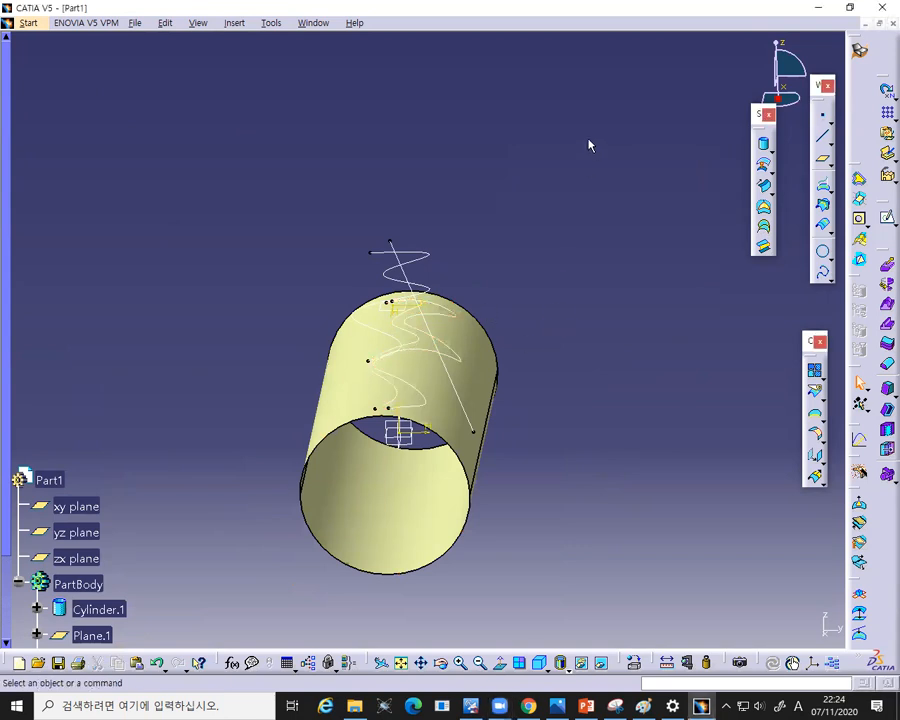